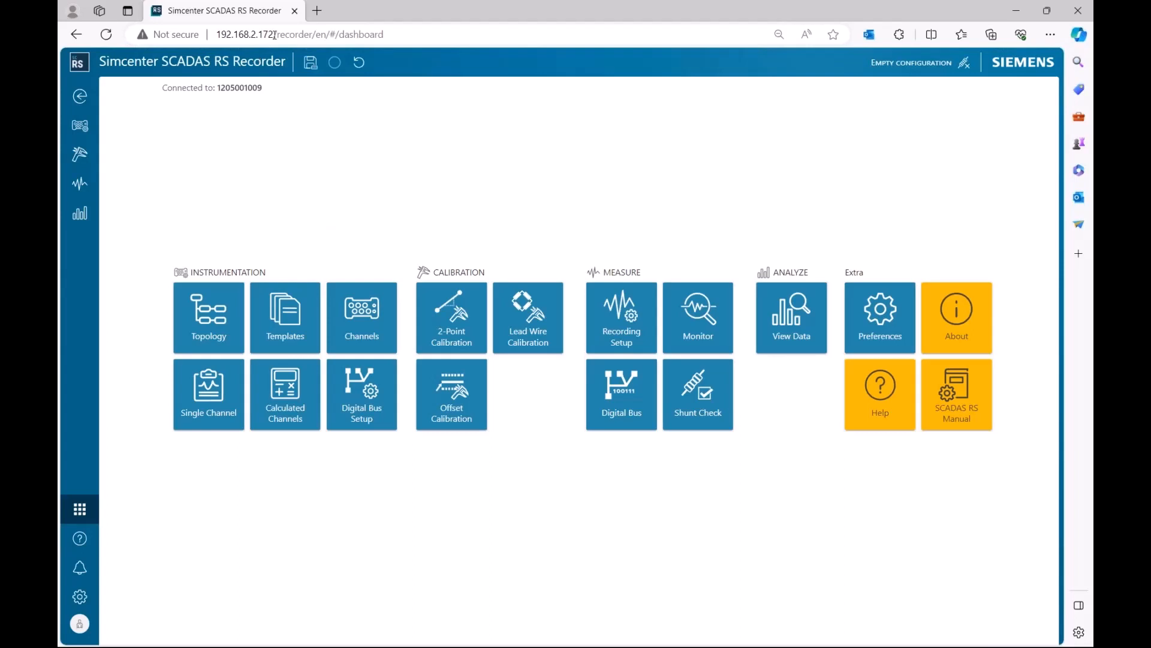
Open the Channels page and select channel P1 to show its properties.
click(274, 34)
click(274, 35)
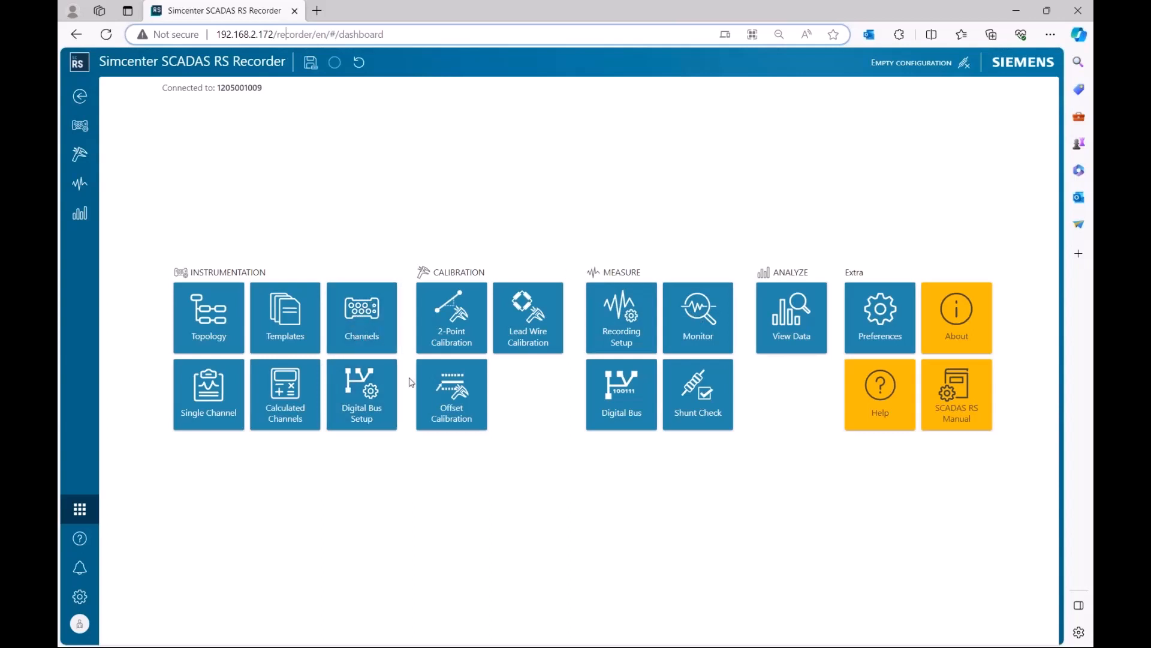
click(367, 324)
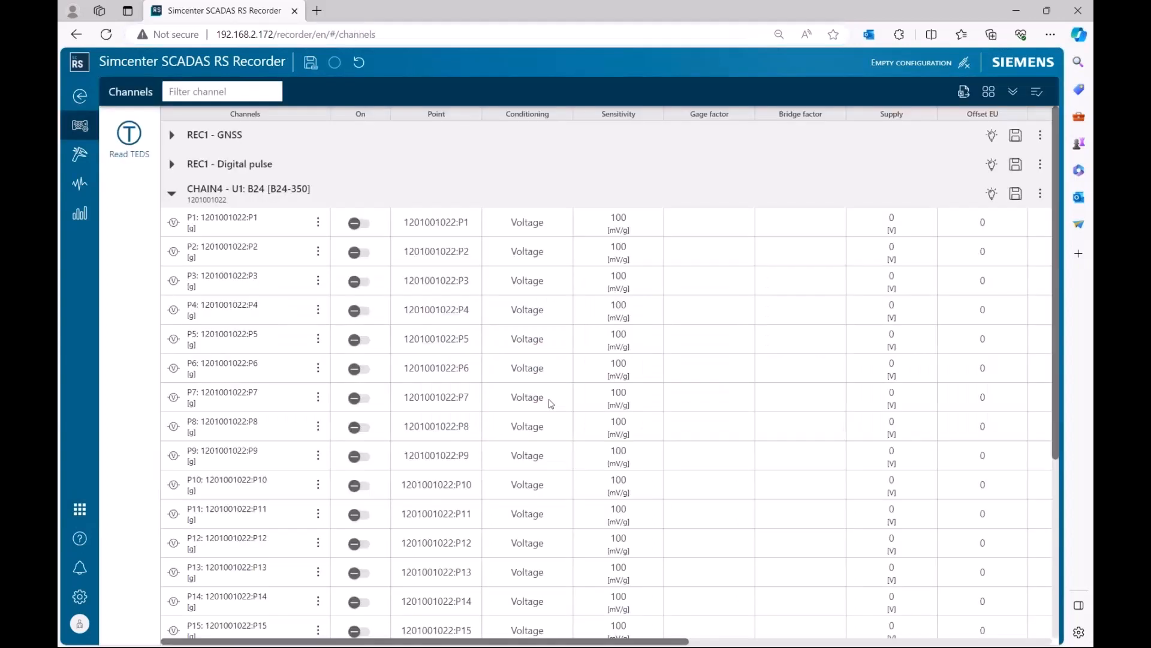
click(257, 223)
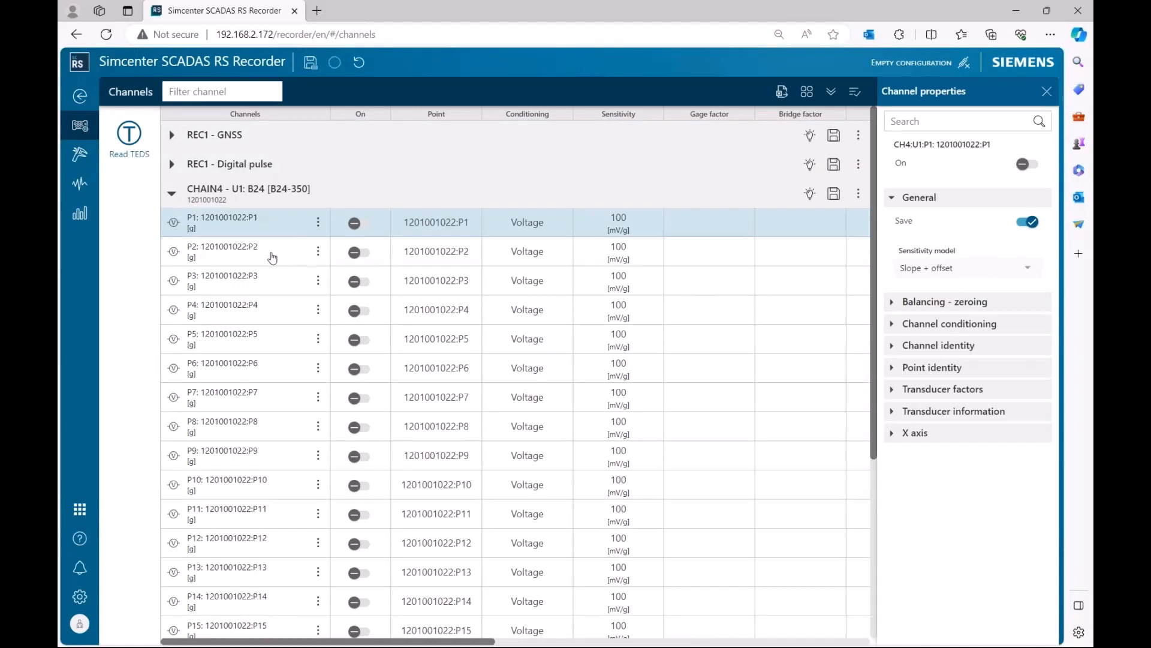
Rename channel P1's point as Quarter Bridge.
click(265, 252)
click(449, 221)
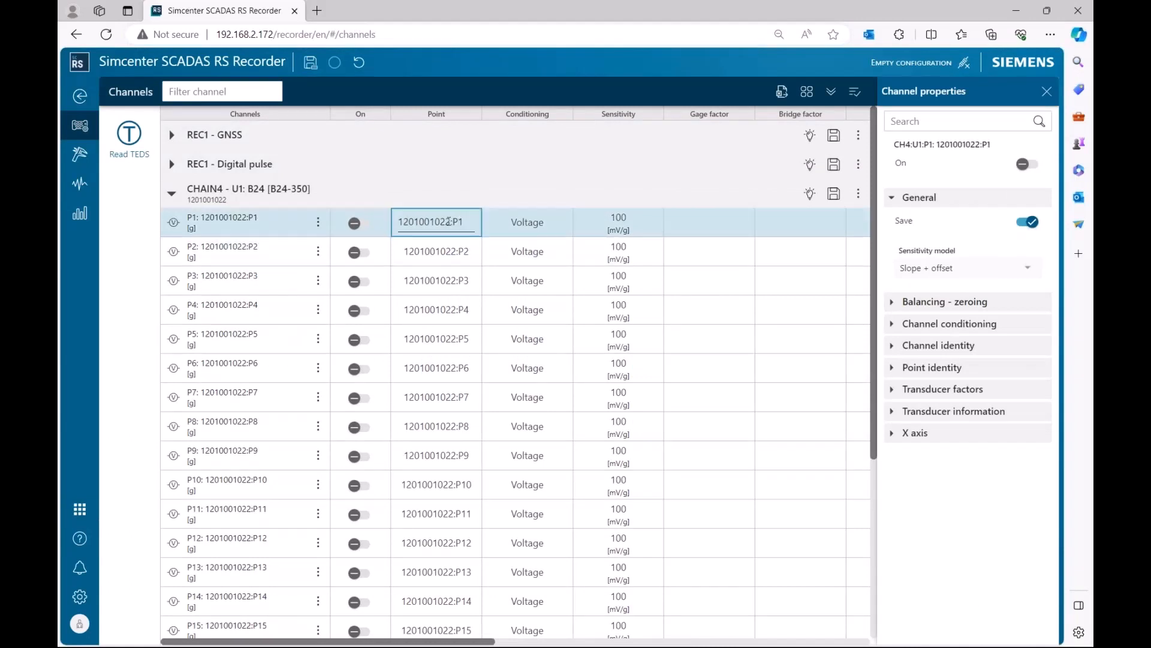
drag(465, 219, 358, 223)
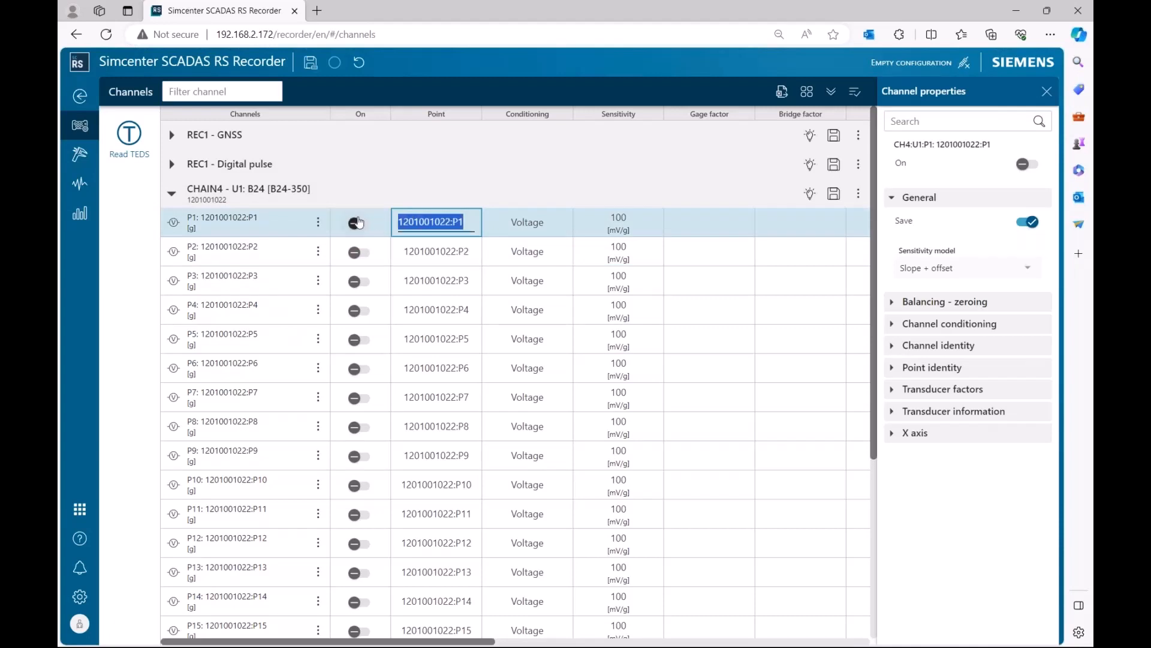
text(Quarter Bridge)
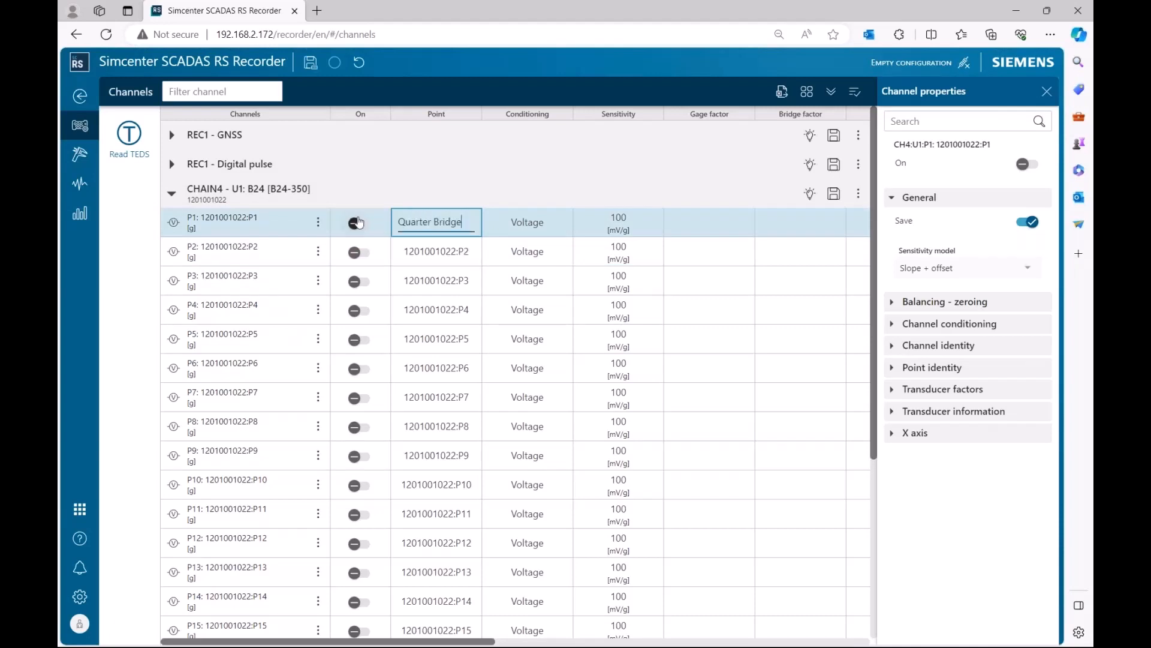
key(Return)
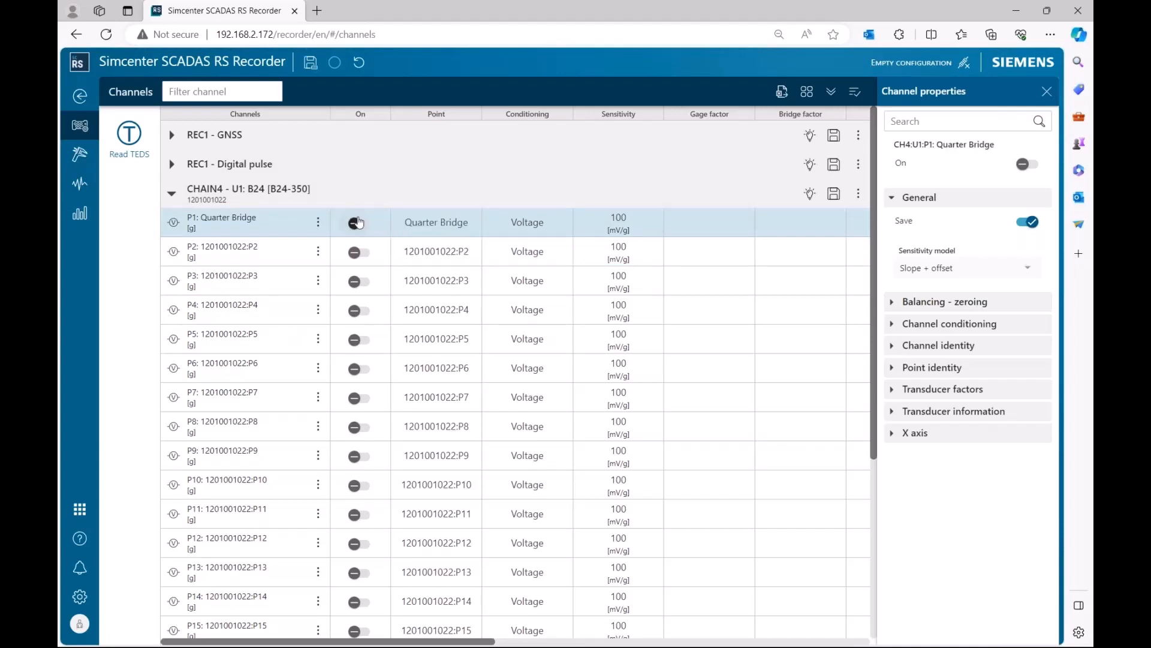
Set channel P1's conditioning to Quarter bridge.
click(554, 233)
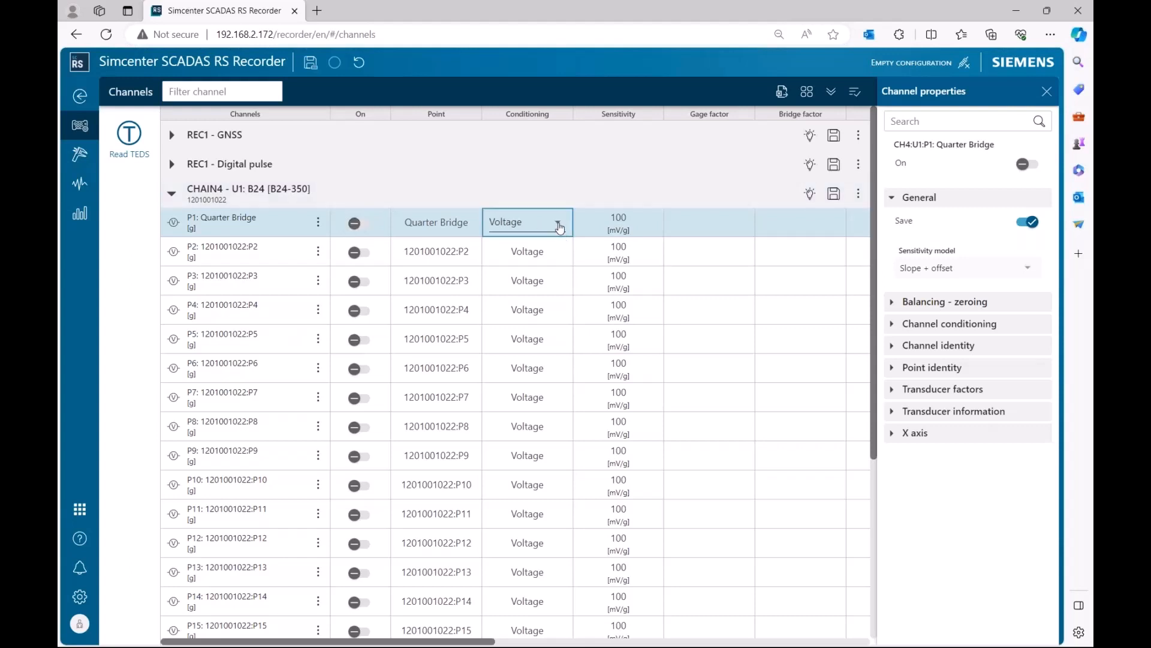
click(557, 224)
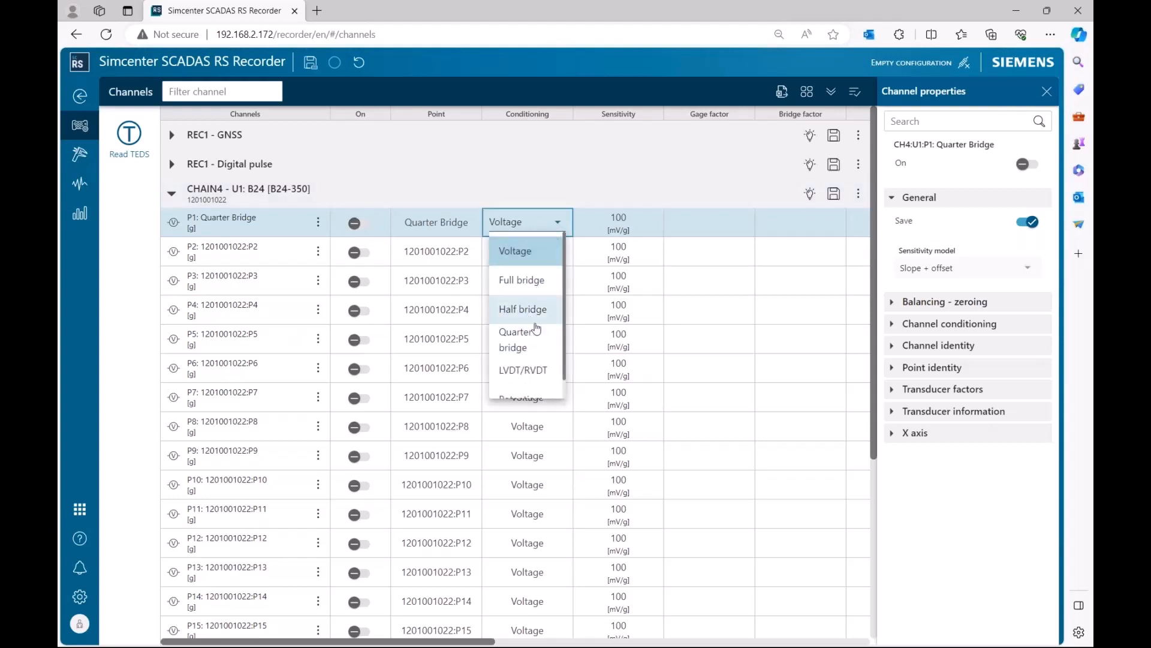
click(529, 340)
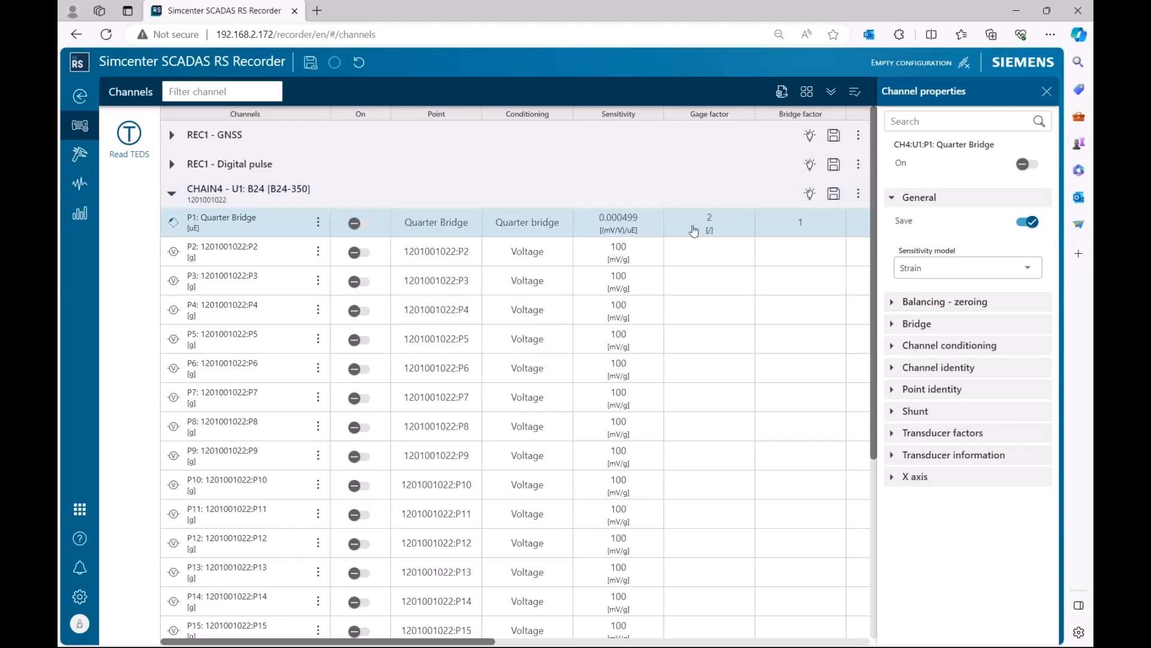
Set channel P1's supply to 10 V.
drag(467, 642, 538, 641)
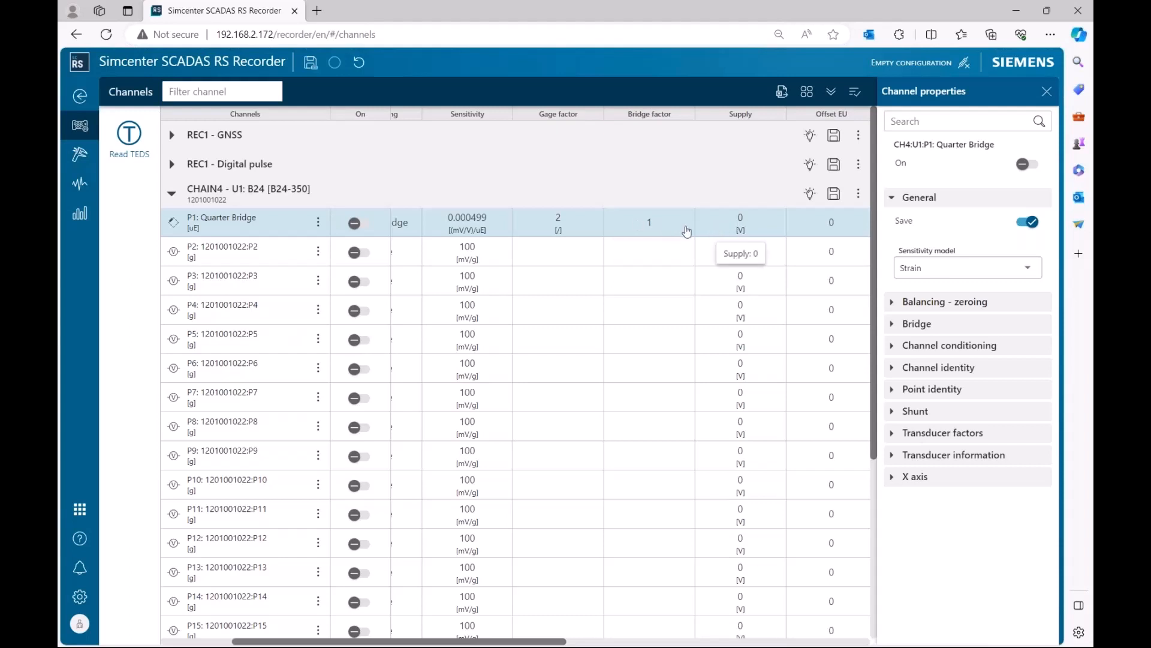
drag(541, 642, 591, 642)
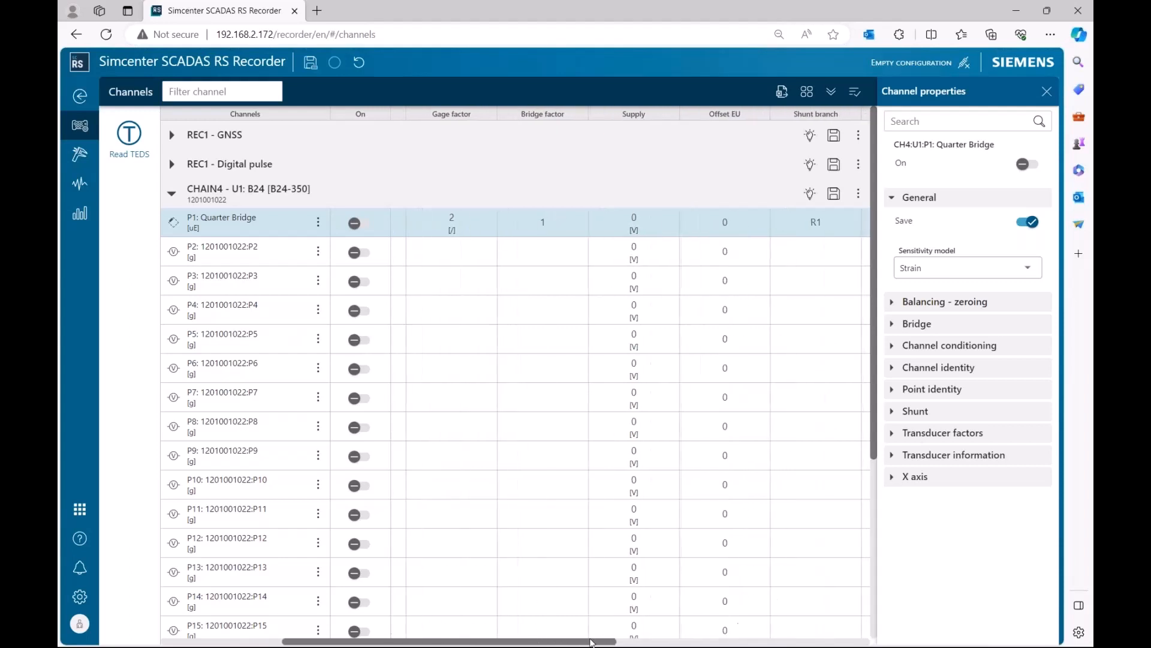
click(647, 222)
click(667, 223)
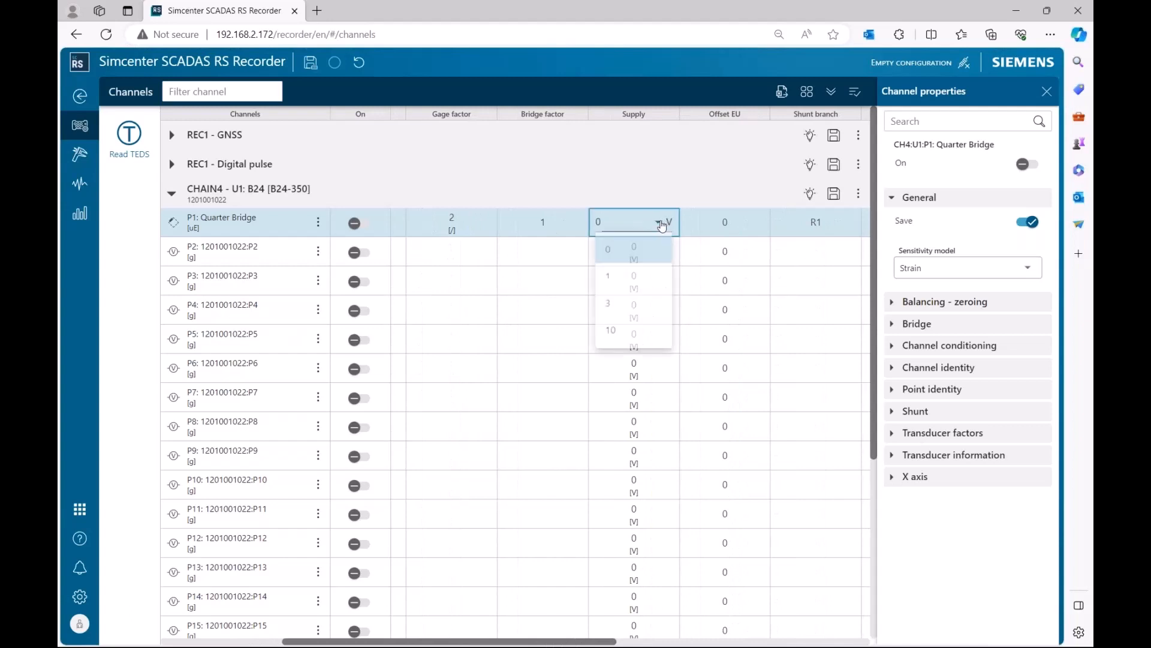
click(622, 342)
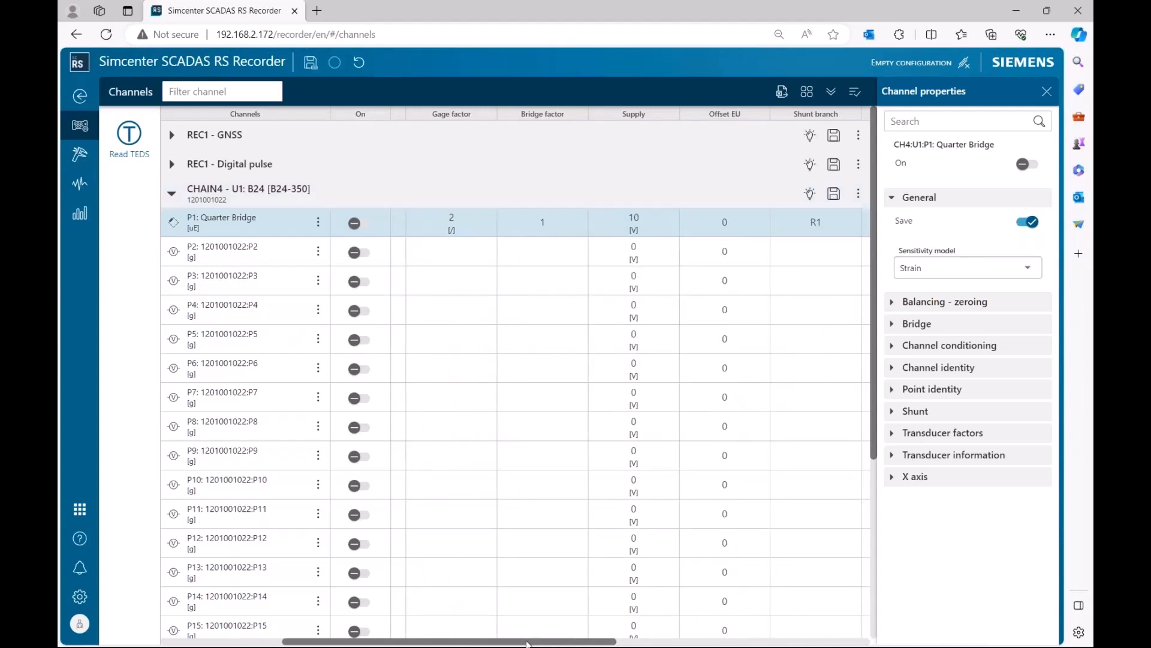
Switch channel P1 on and open its single channel page.
drag(528, 643, 407, 643)
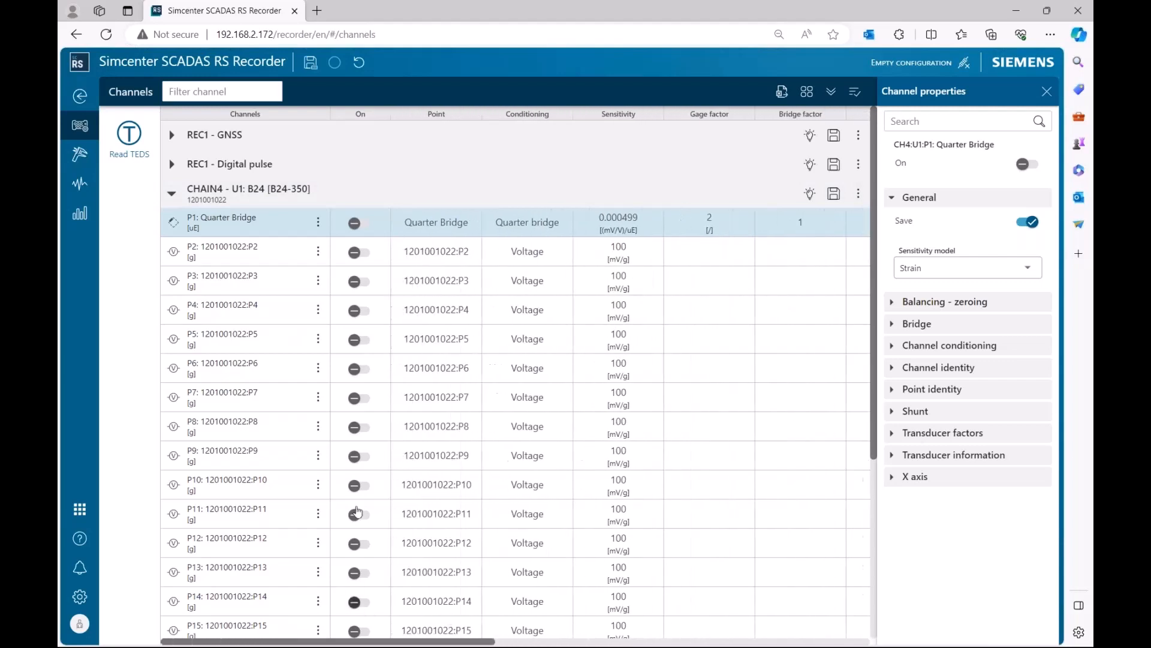
click(360, 222)
click(318, 223)
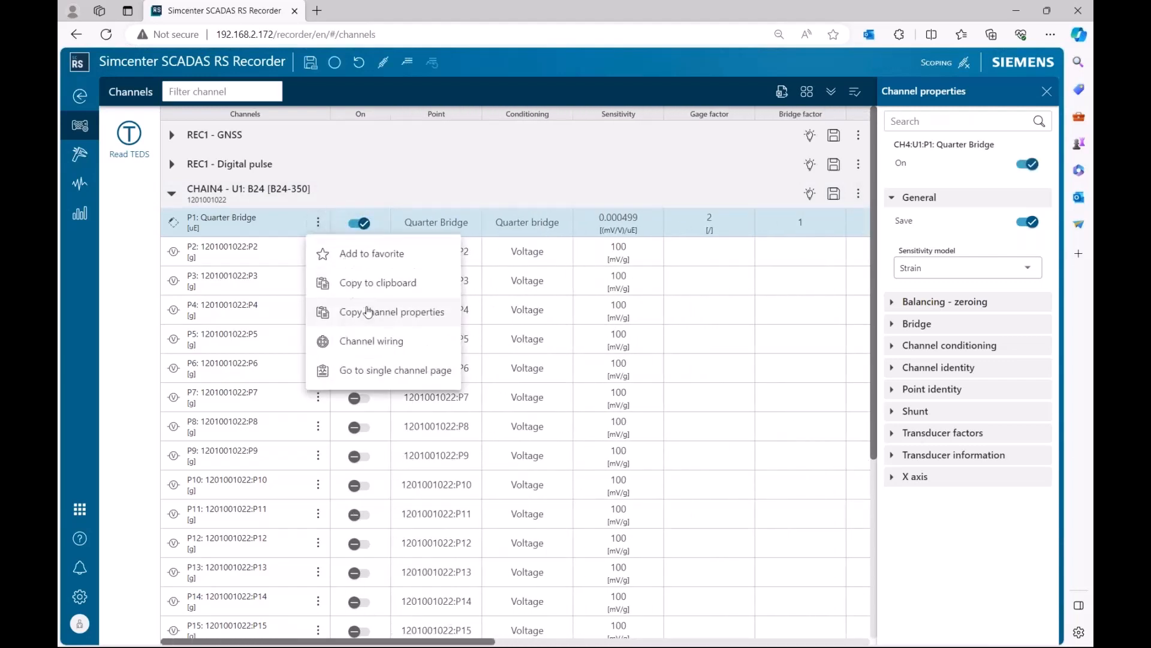
click(384, 370)
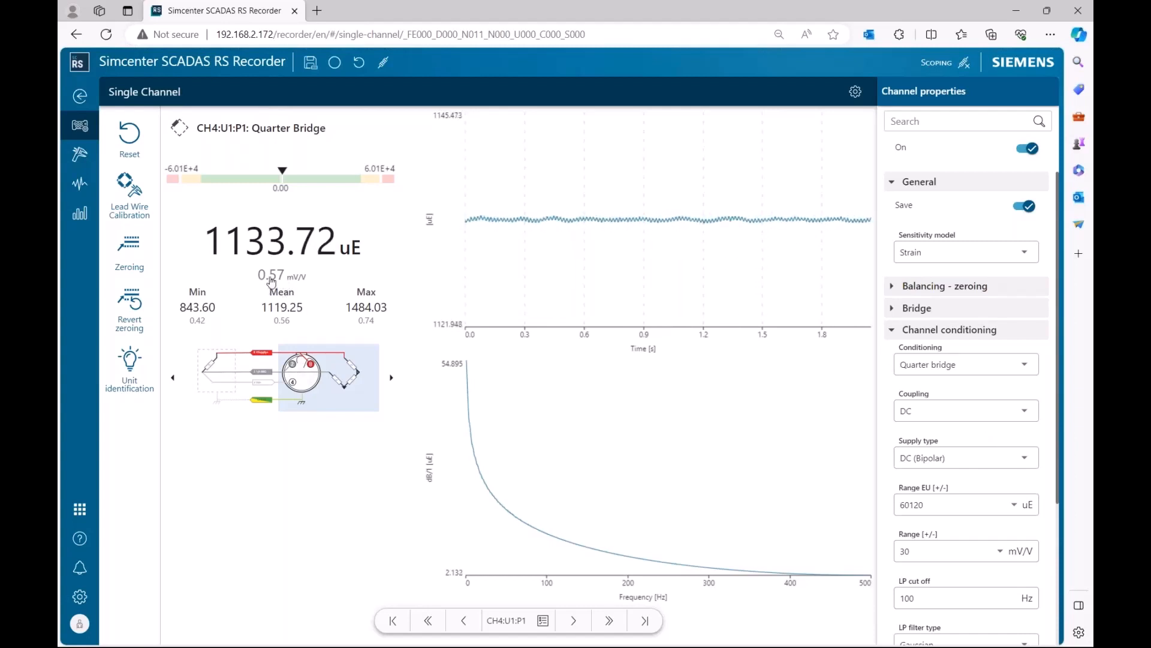
Set the channel's X axis sample rate to 24000 Hz and dismiss the notification.
scroll(958, 500, down, 3)
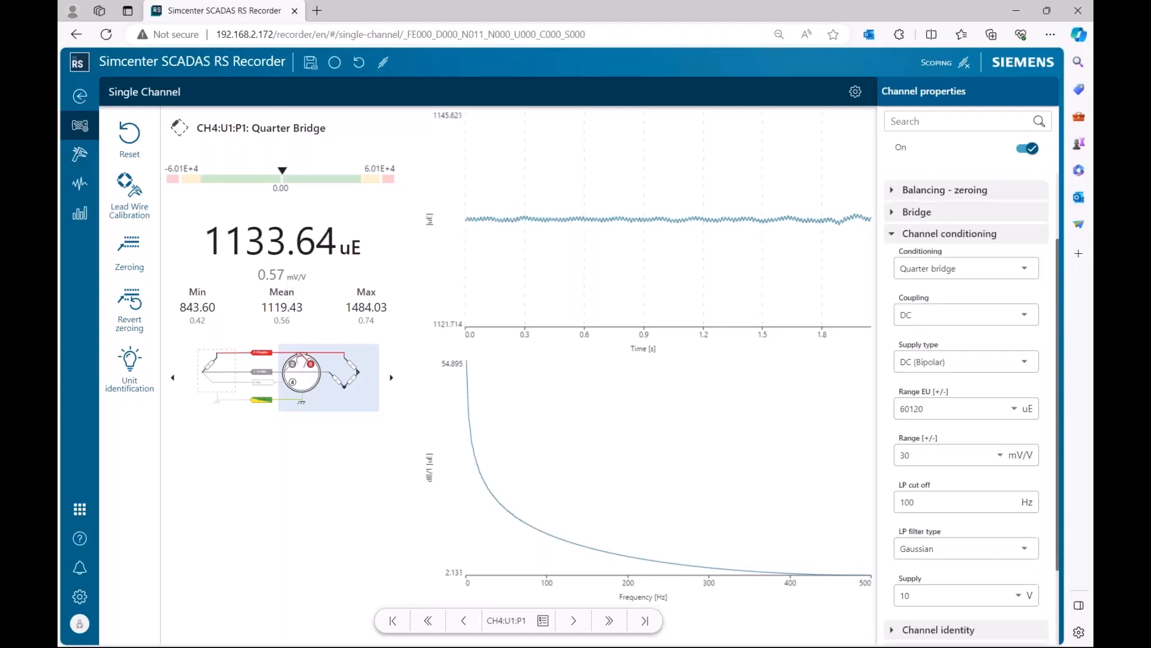
click(894, 637)
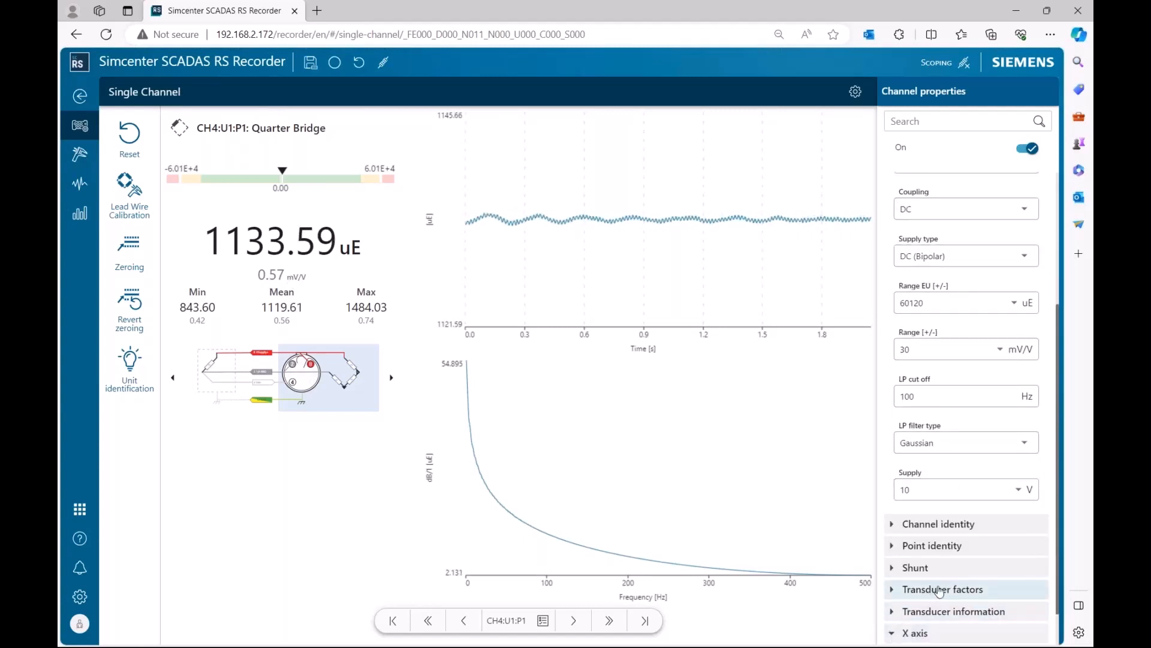
click(934, 621)
scroll(938, 525, up, 3)
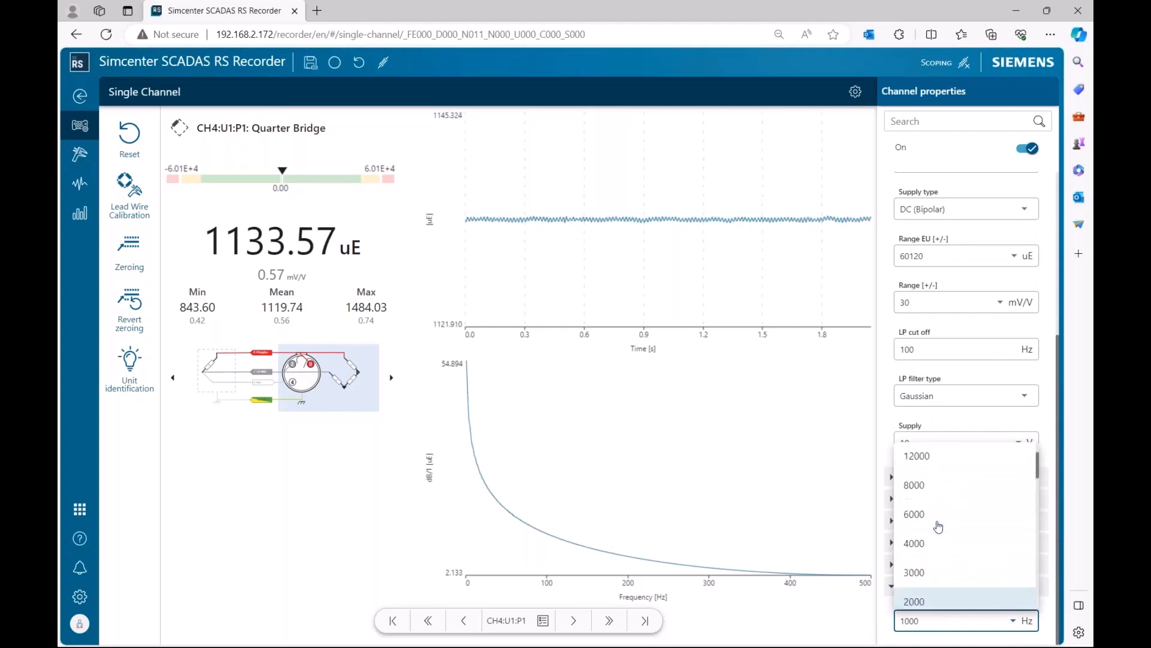
click(928, 466)
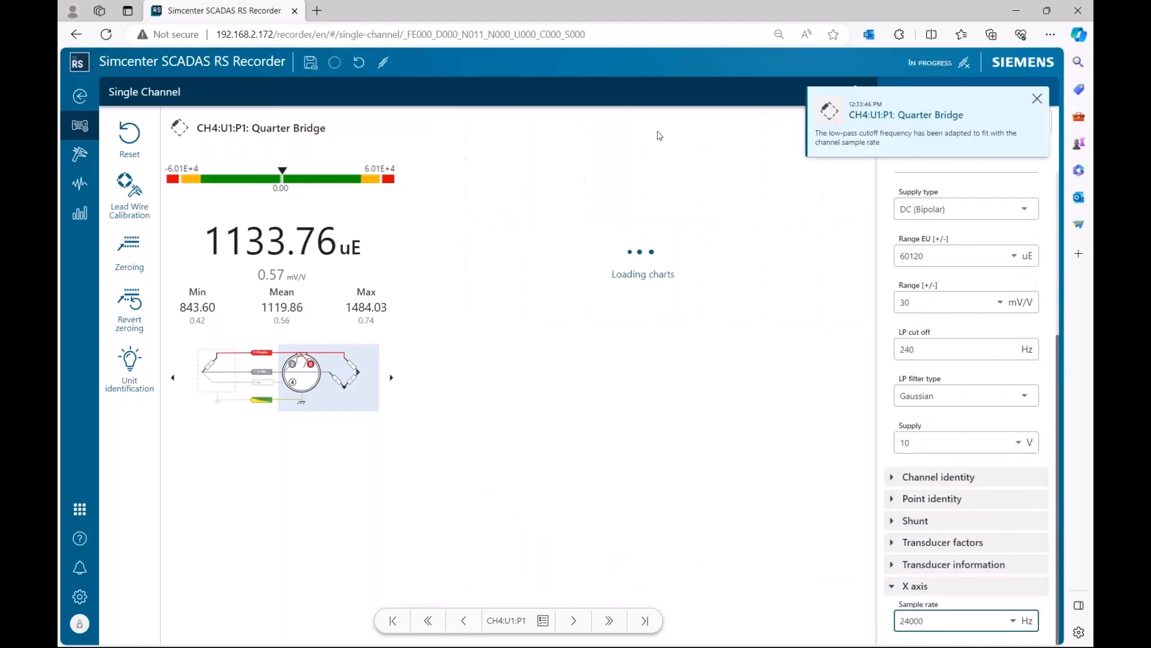
click(1041, 101)
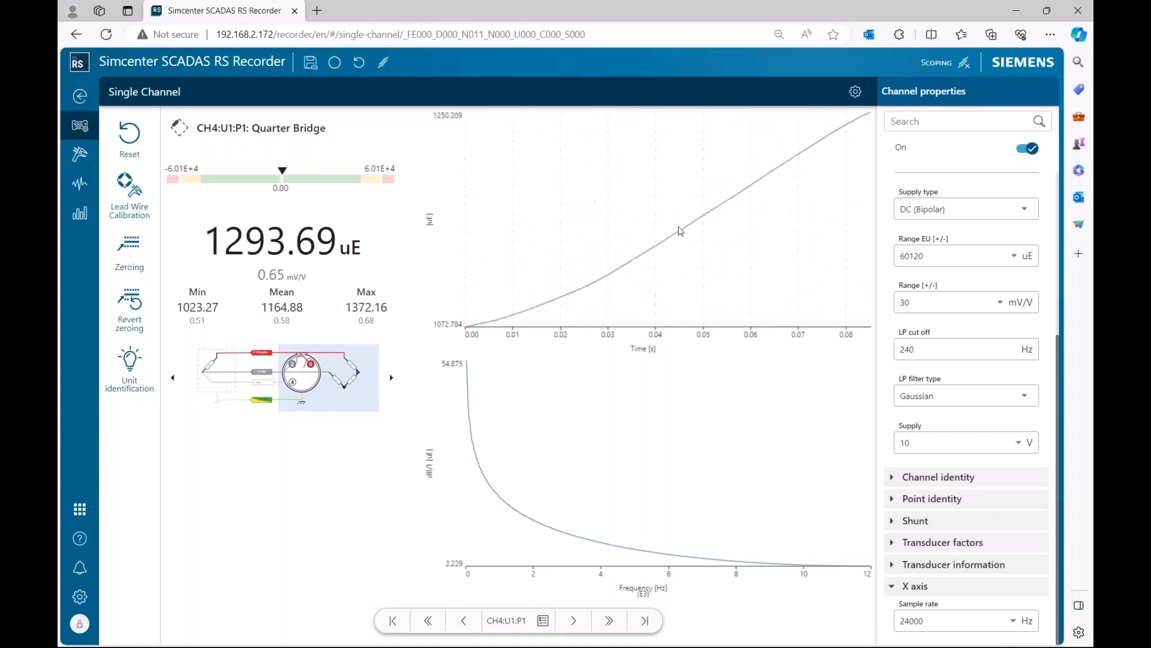
Set the sample rate to 1000 Hz.
click(939, 626)
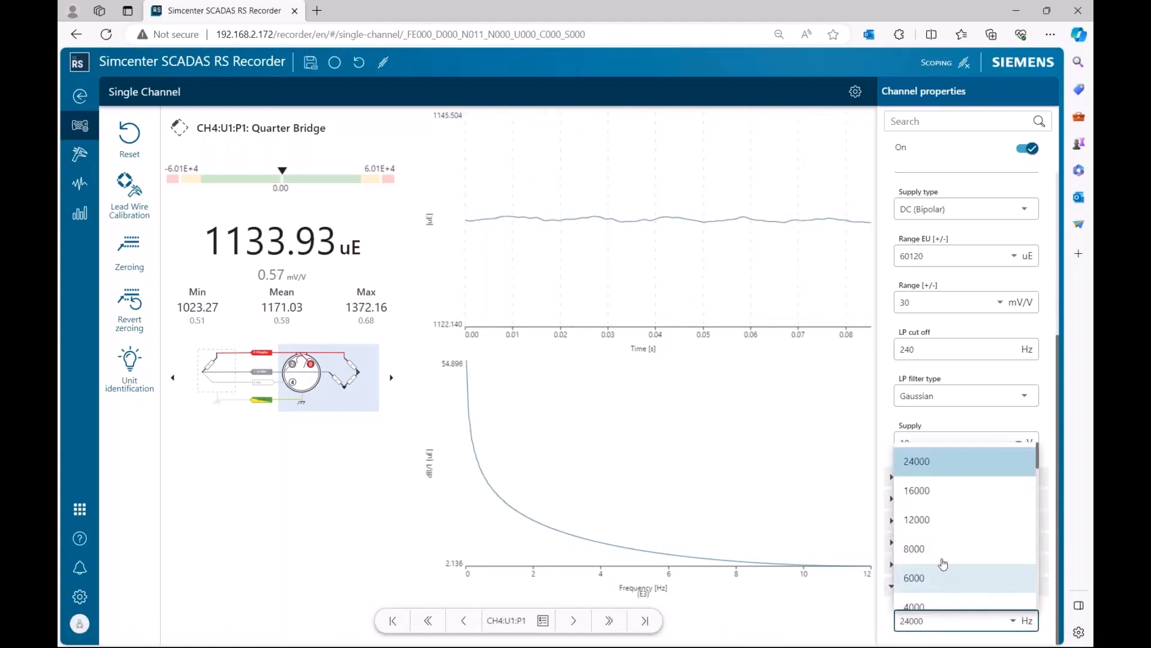
scroll(944, 539, down, 3)
scroll(945, 534, down, 1)
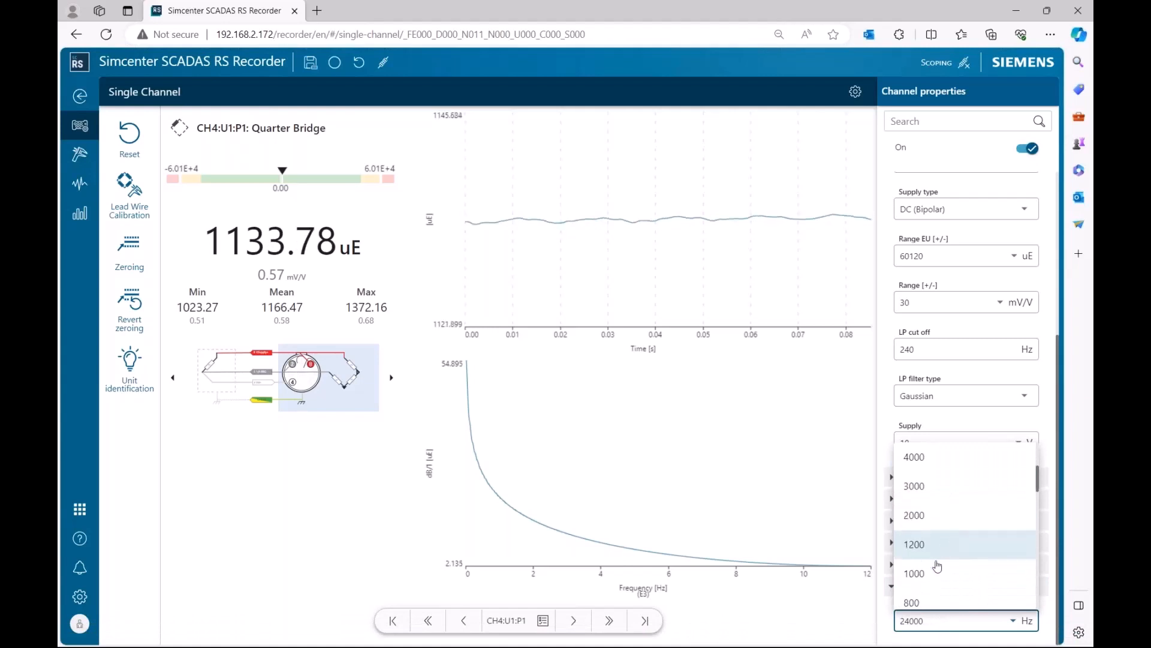
click(941, 571)
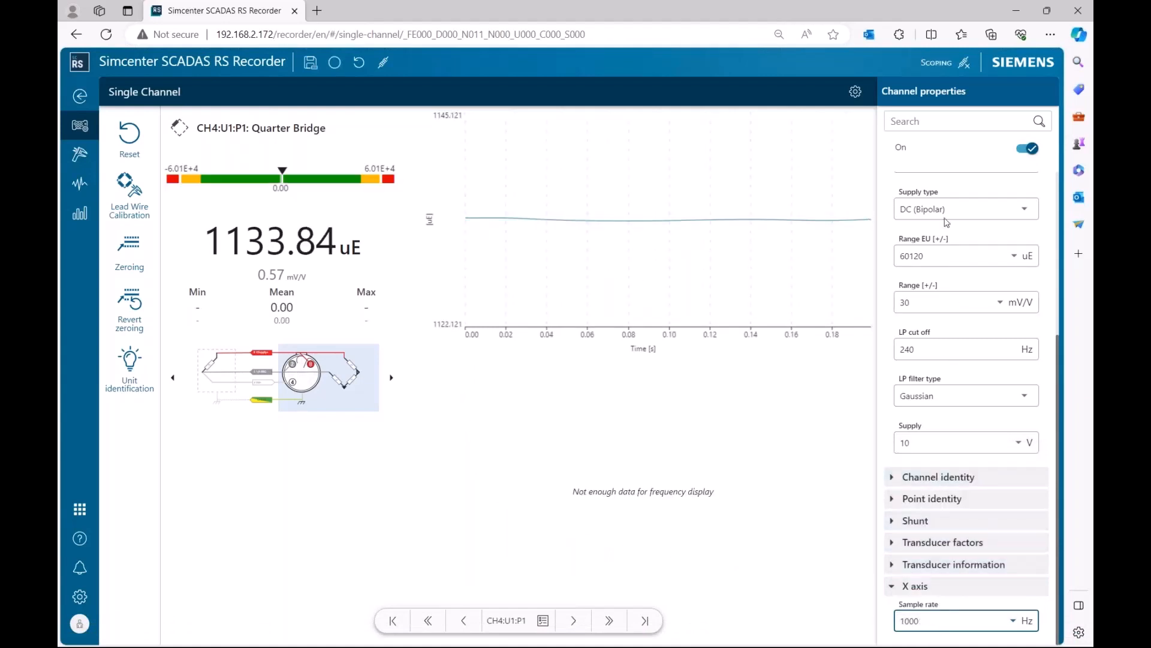
Set the supply to 3 V.
click(948, 450)
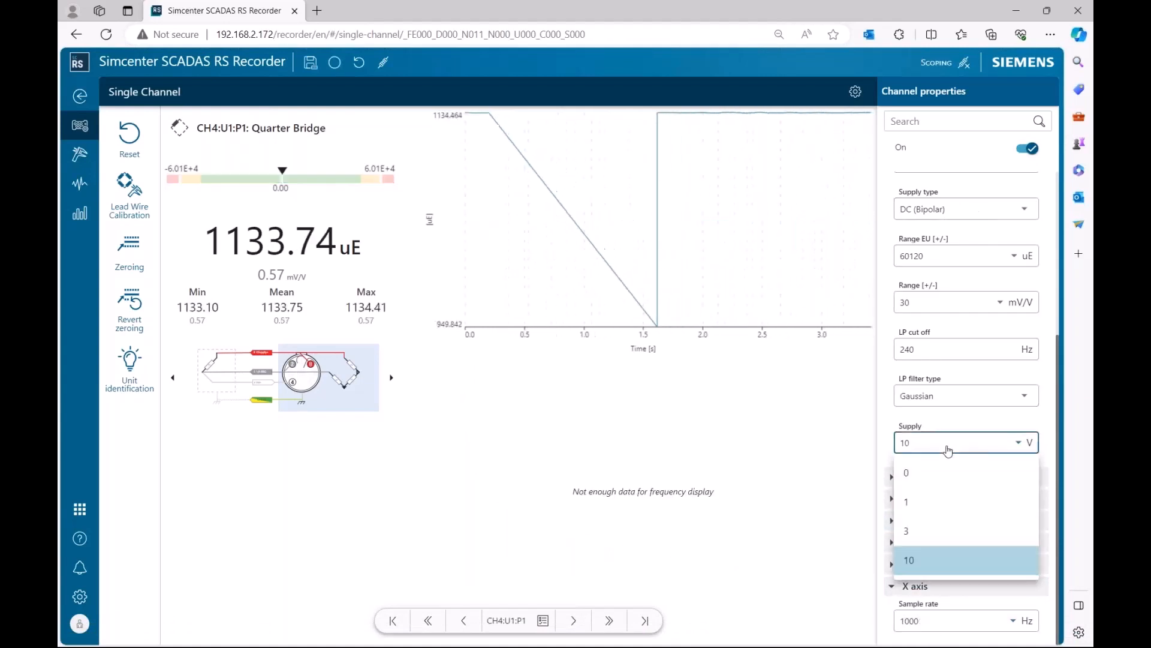
click(937, 532)
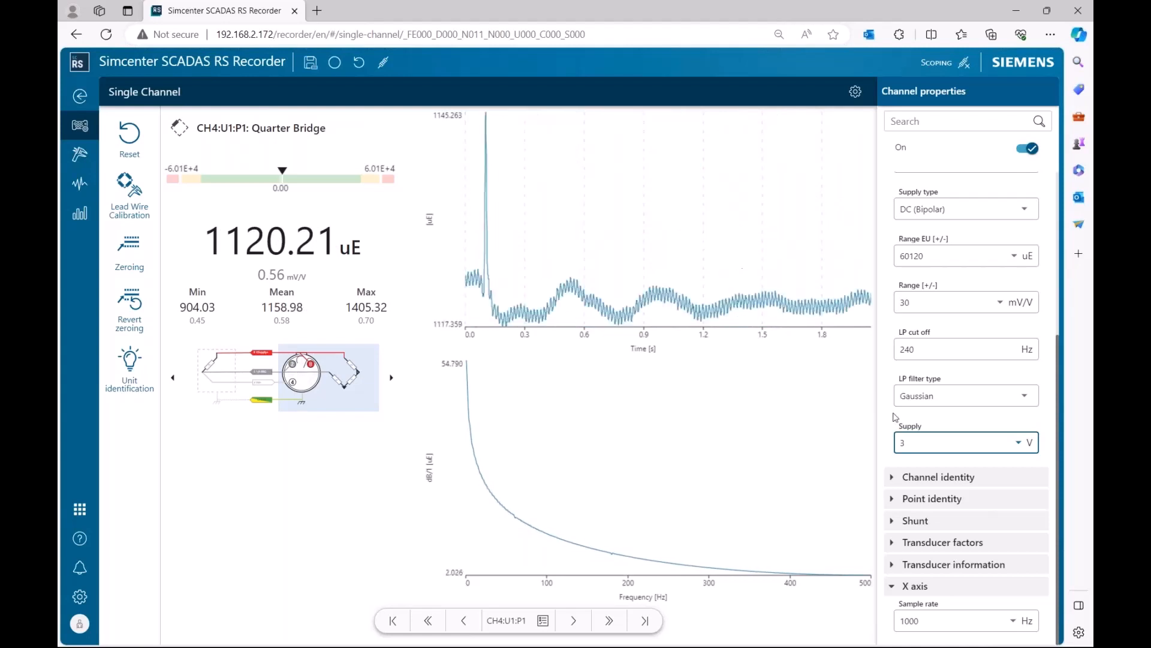
Set the supply back to 10 V.
click(924, 445)
click(981, 562)
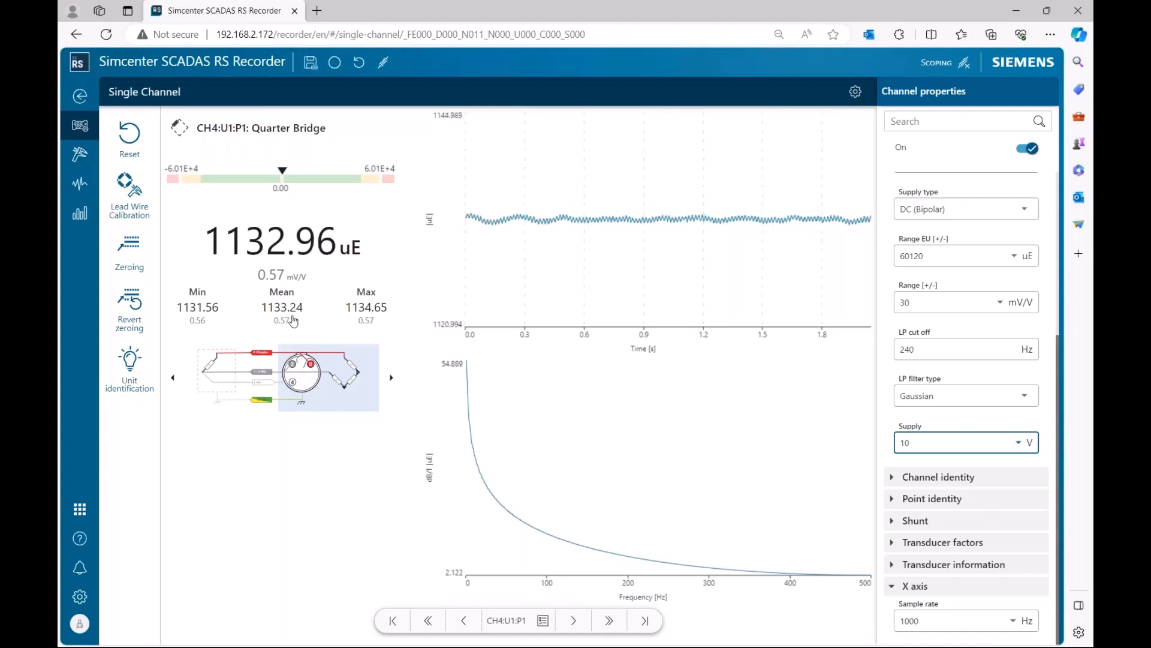
Examine the transducer factors, point identity and channel identity sections of the channel properties.
click(942, 542)
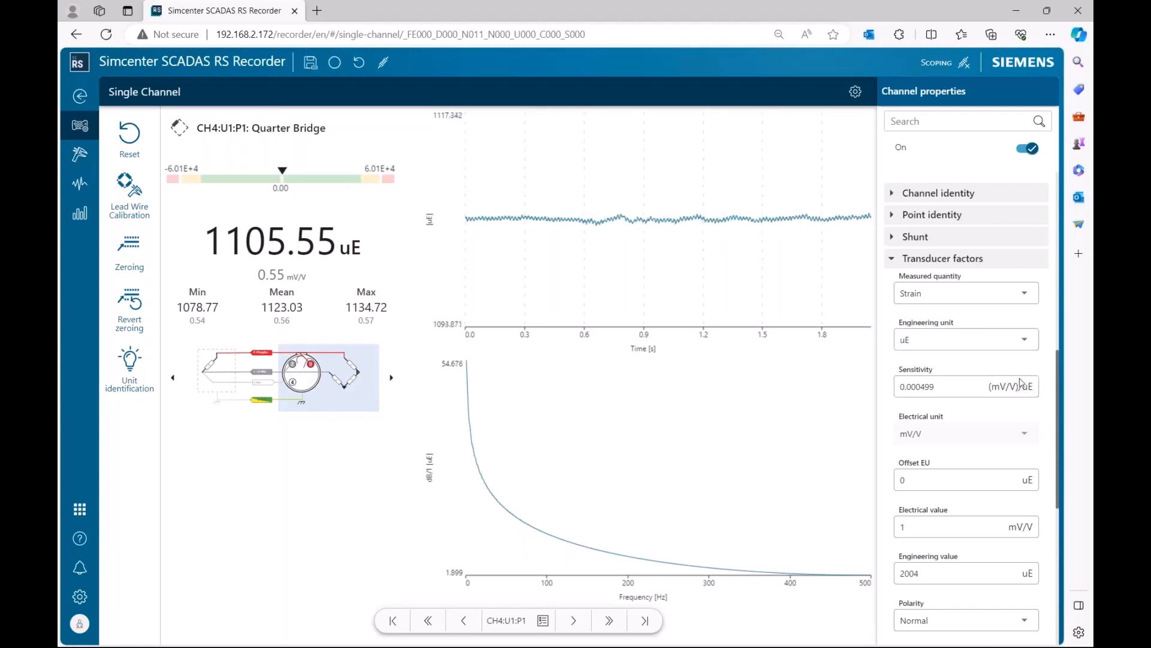
click(906, 215)
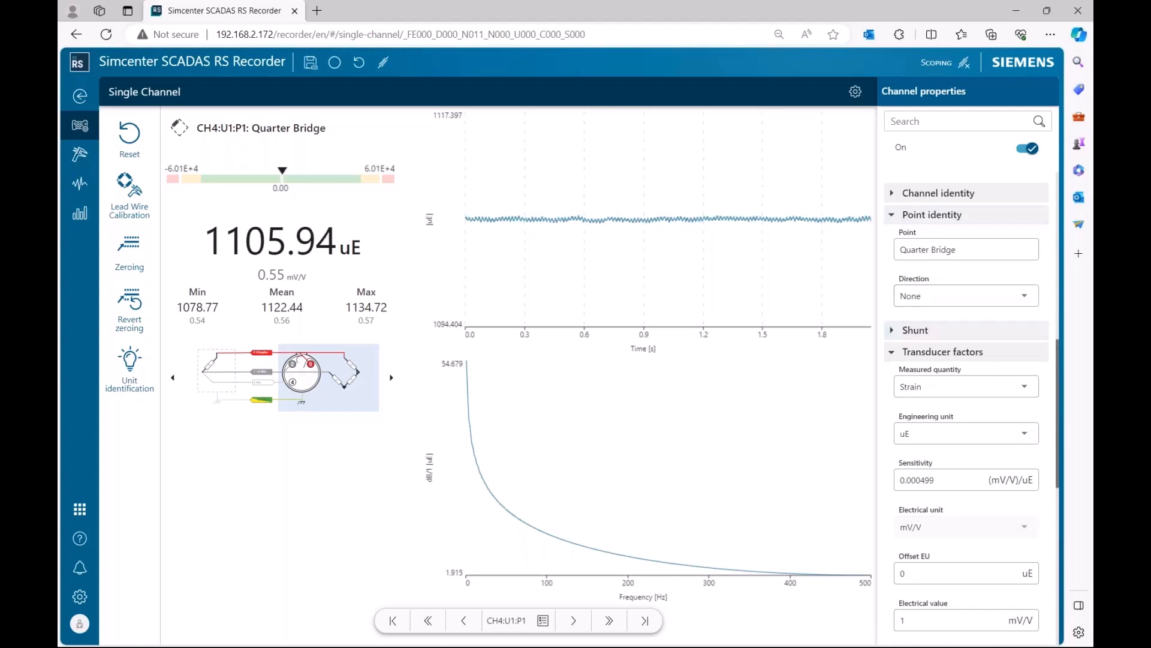
click(917, 215)
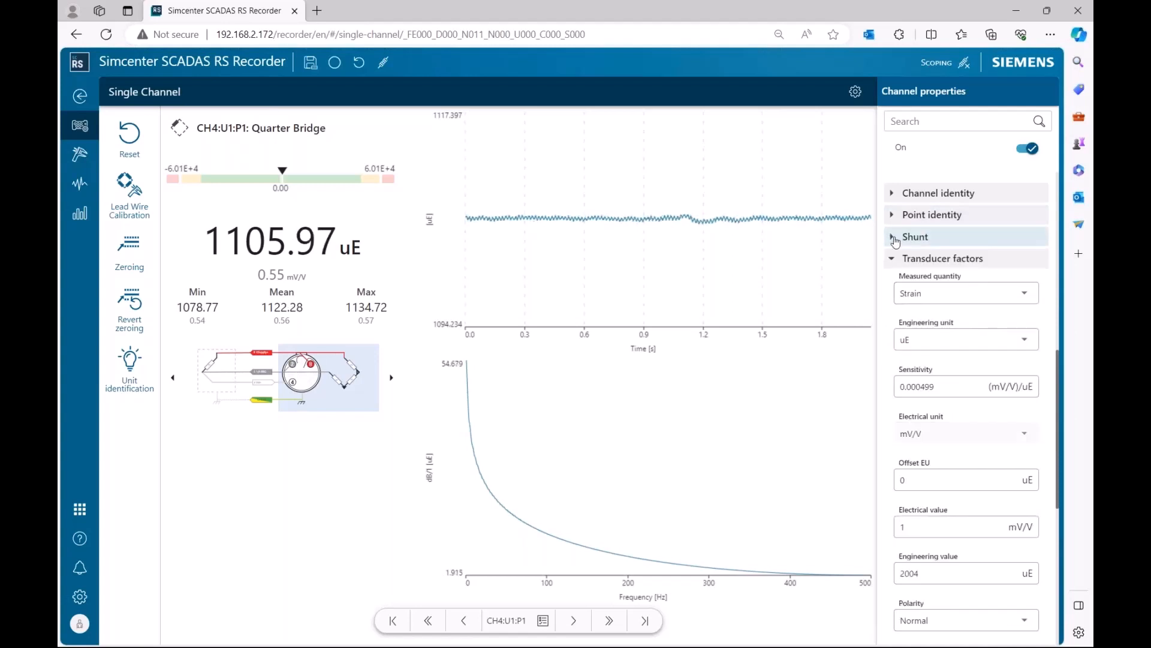
click(894, 198)
click(895, 197)
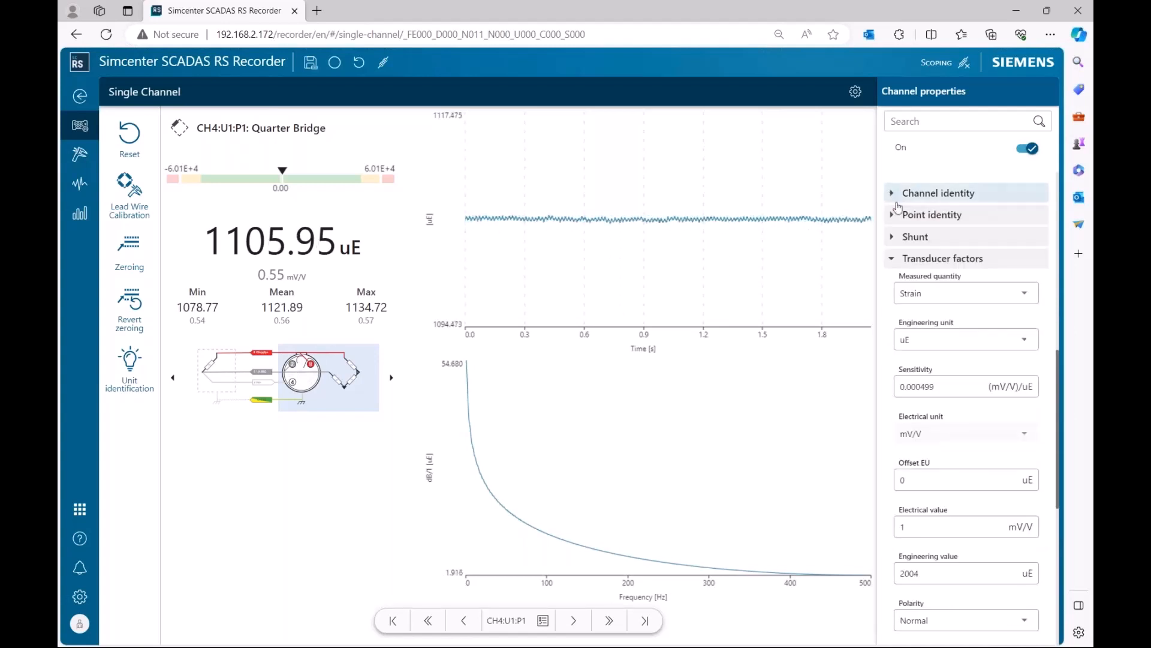
scroll(939, 295, up, 3)
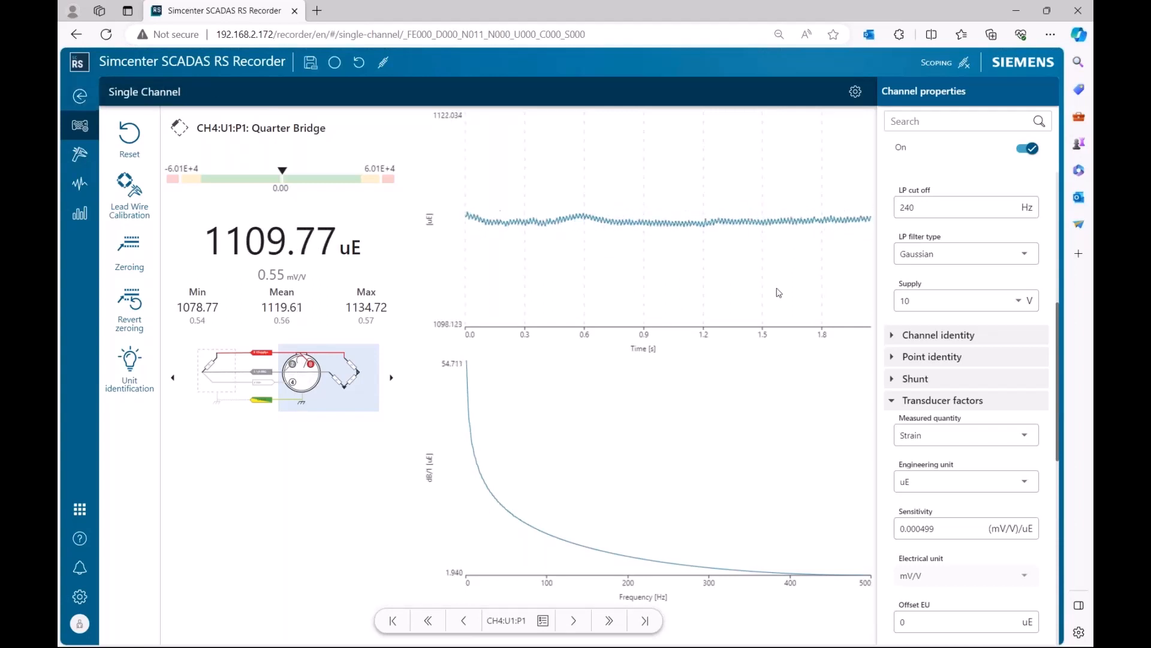
Return to the channel list and rename the point of channel P2 as "Full Bridge Strain Gauge".
click(80, 96)
click(432, 252)
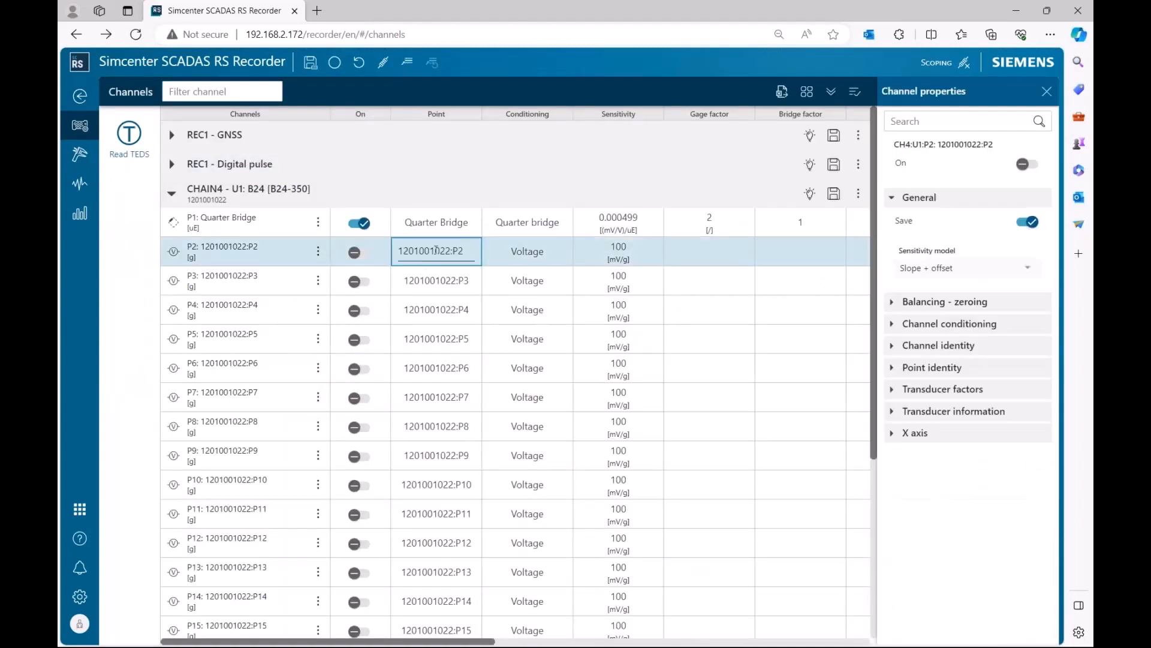
drag(460, 251, 394, 254)
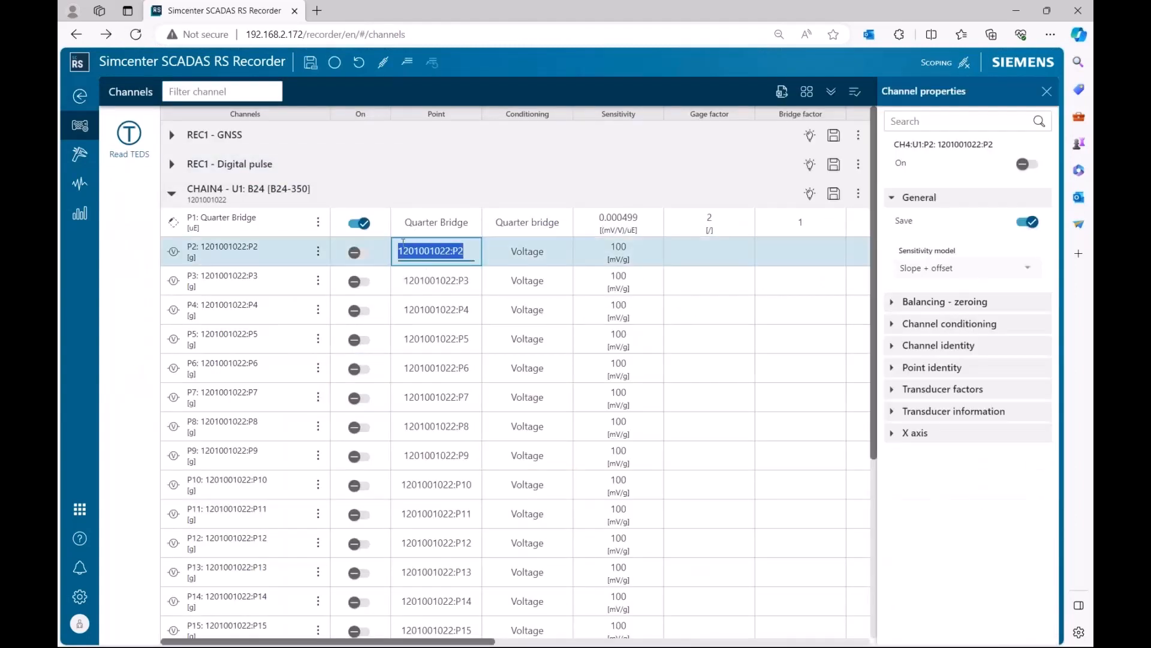
text(Full)
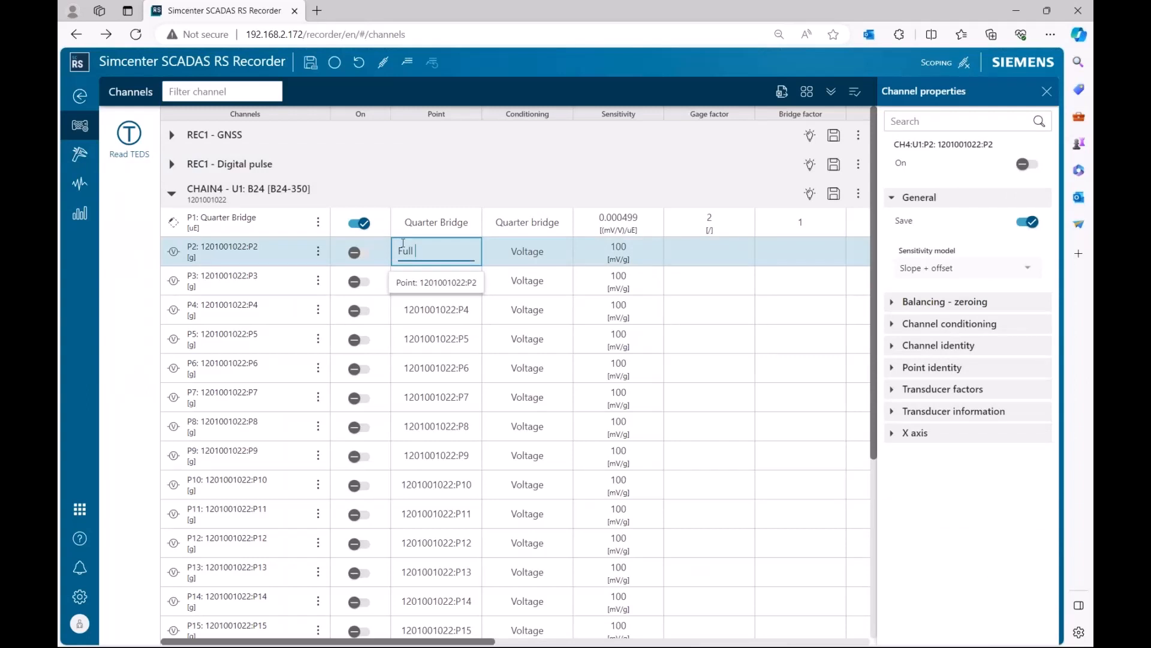
text( Bridge Strain Gauge)
key(Return)
Set P2's conditioning to Full bridge and switch the channel on.
click(558, 255)
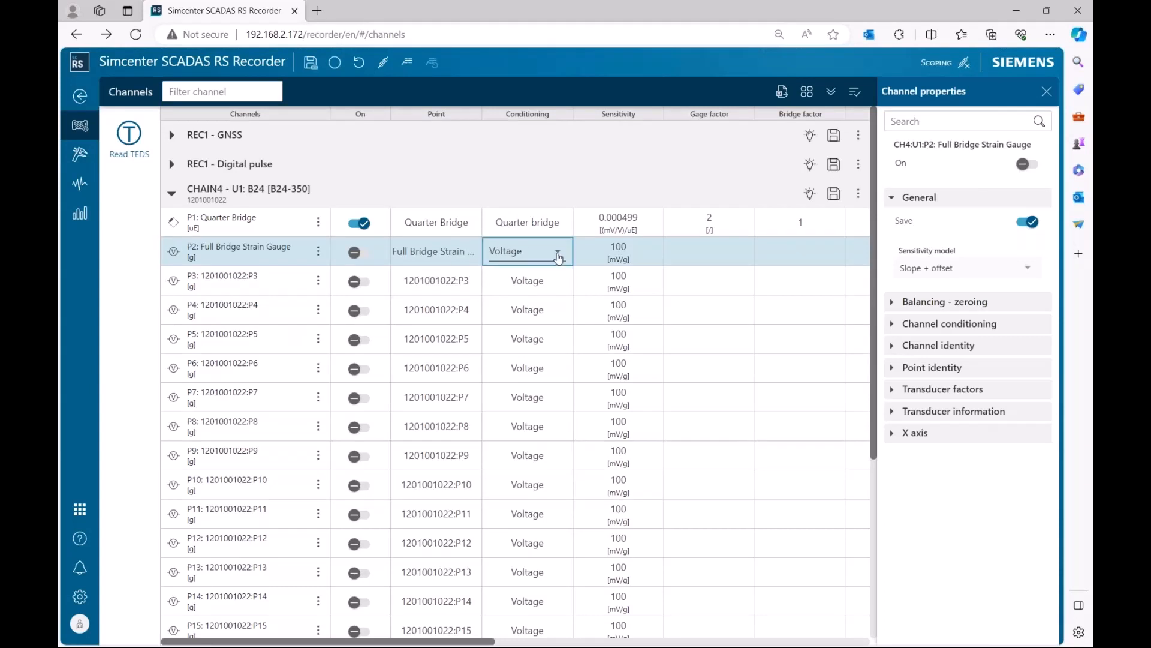
click(558, 255)
click(539, 309)
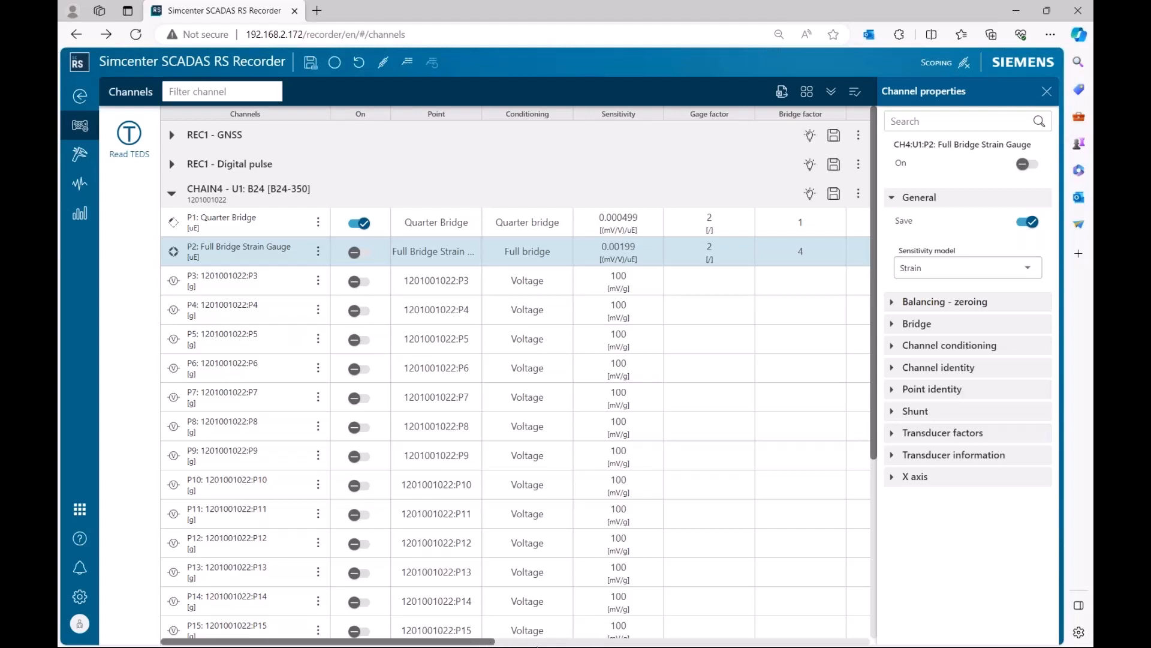
drag(489, 643, 533, 643)
click(355, 252)
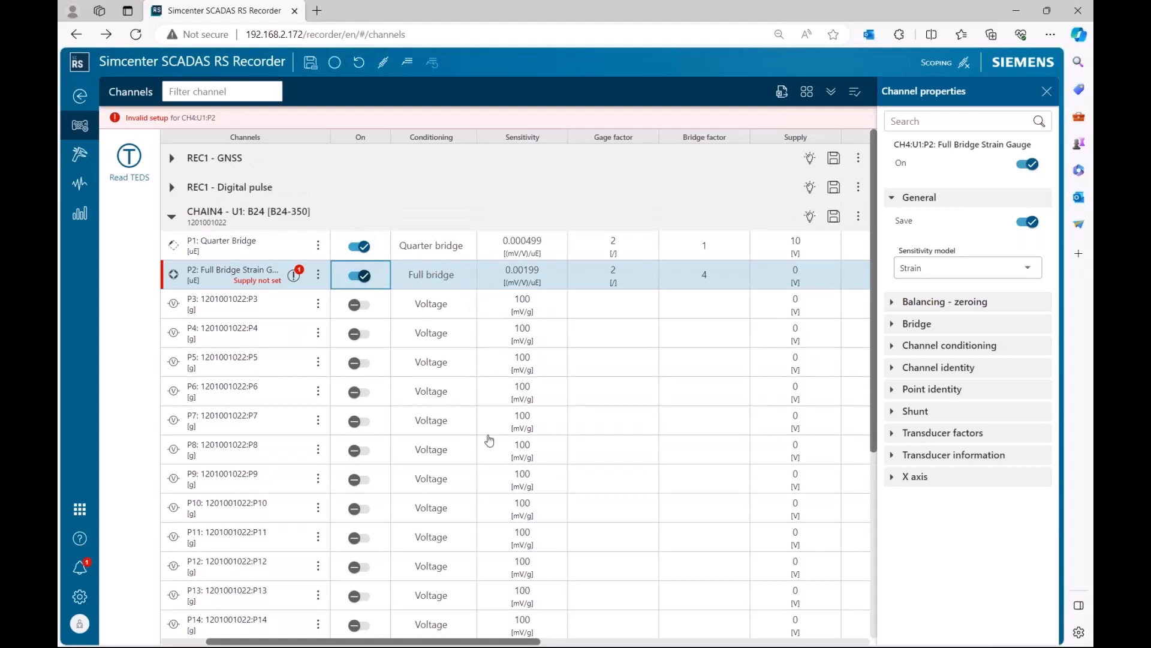
Set P2's supply to 10 V.
drag(520, 643, 544, 643)
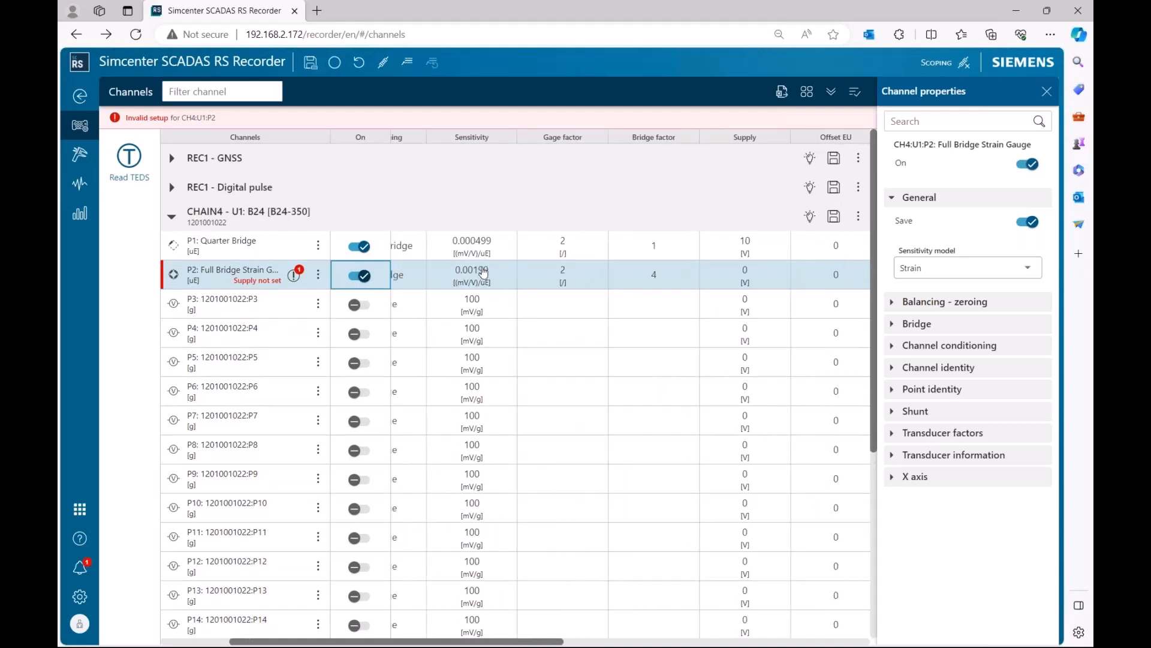
click(759, 277)
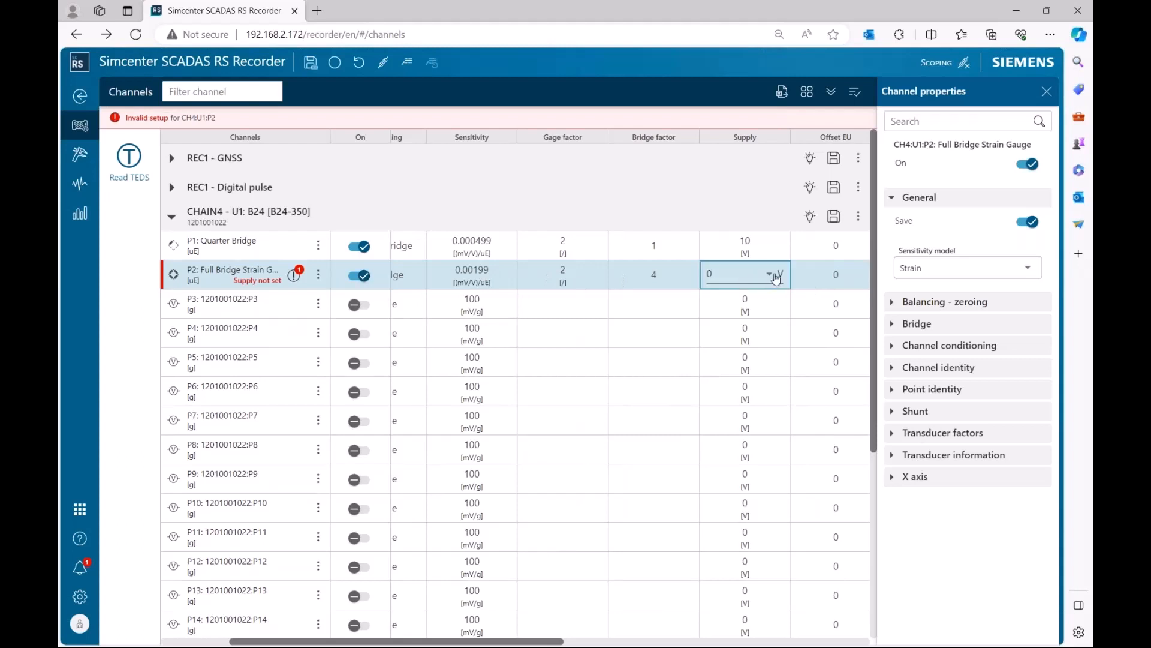
click(776, 277)
click(745, 390)
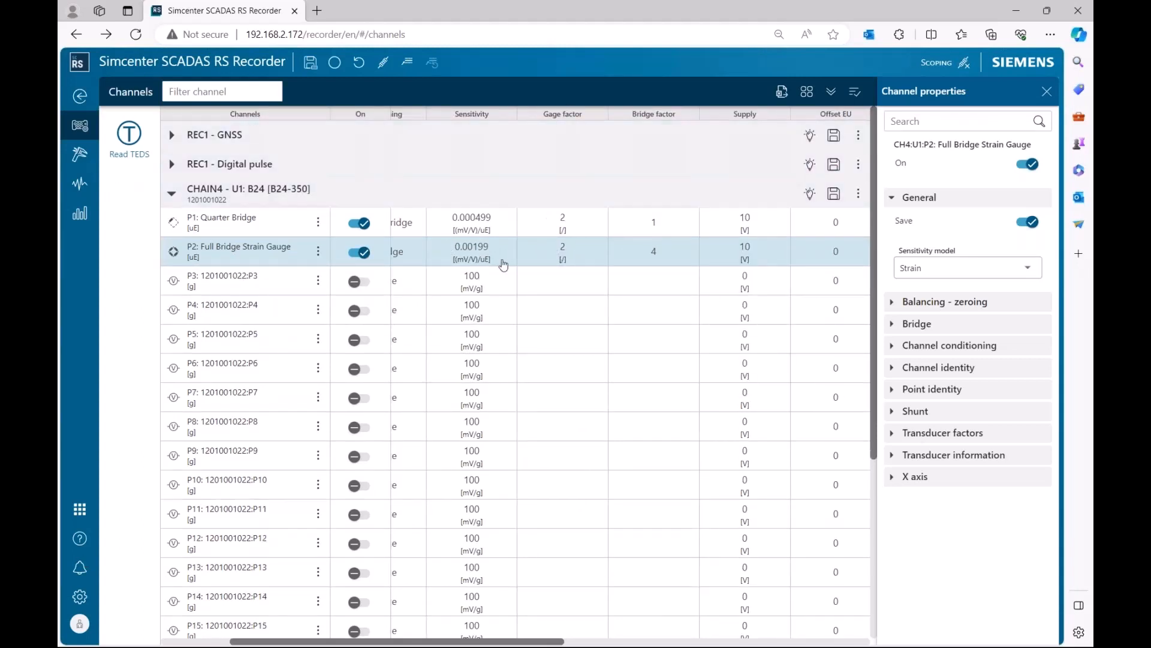
Set the gage factor of both strain channels P1 and P2 to 2.15.
click(573, 223)
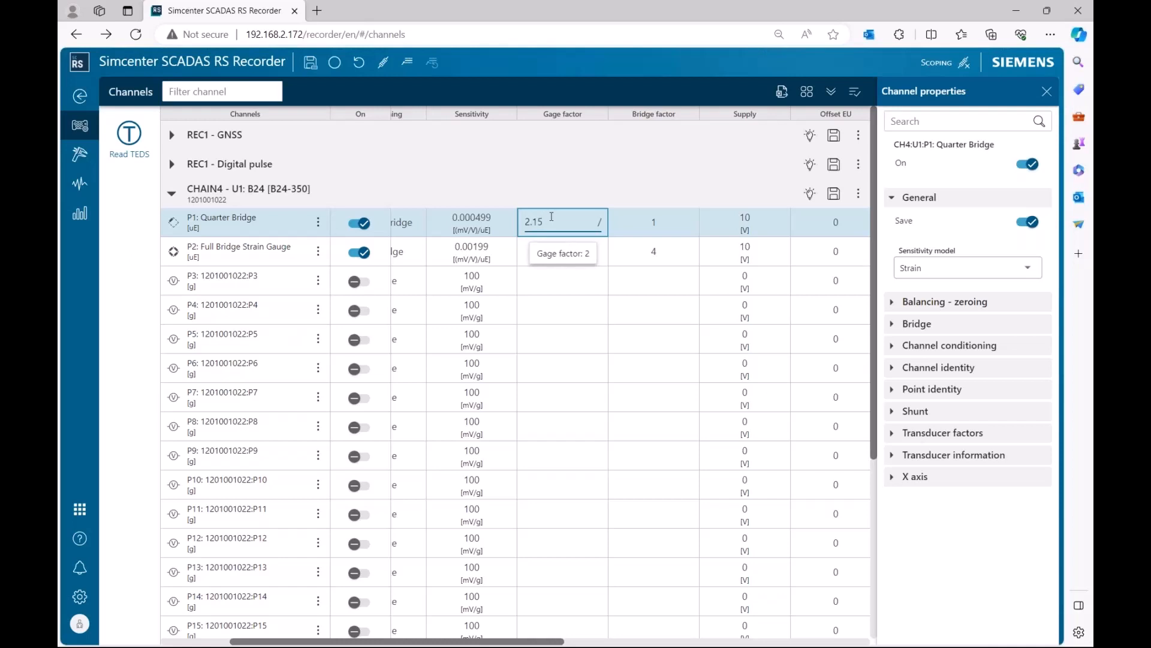
key(Return)
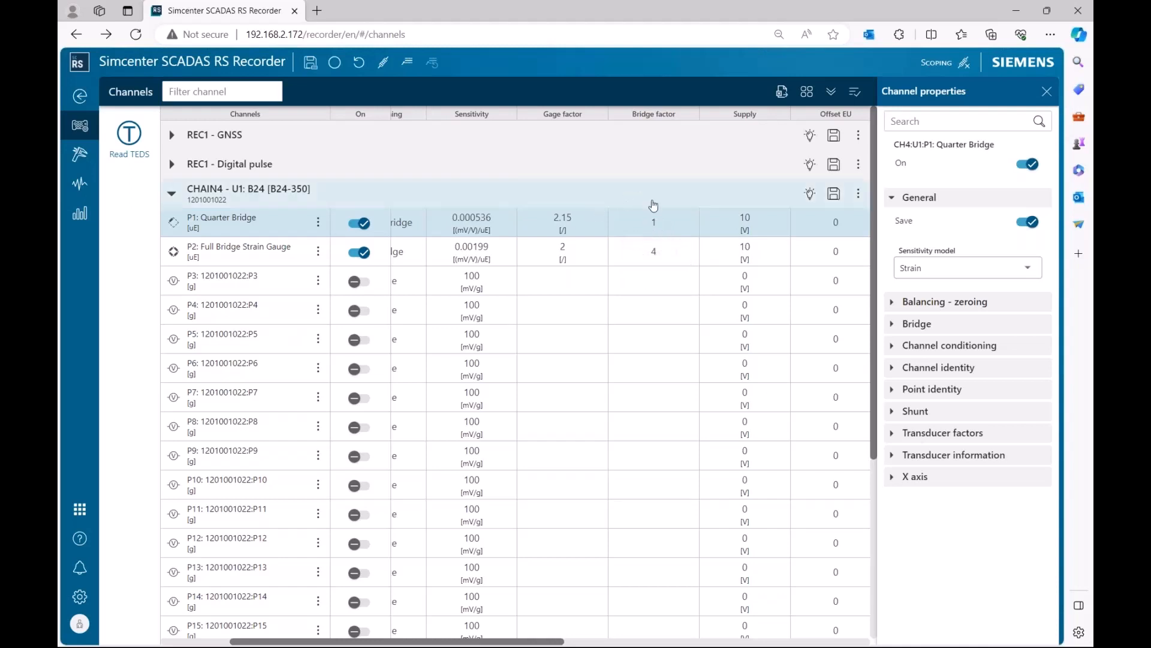
click(656, 255)
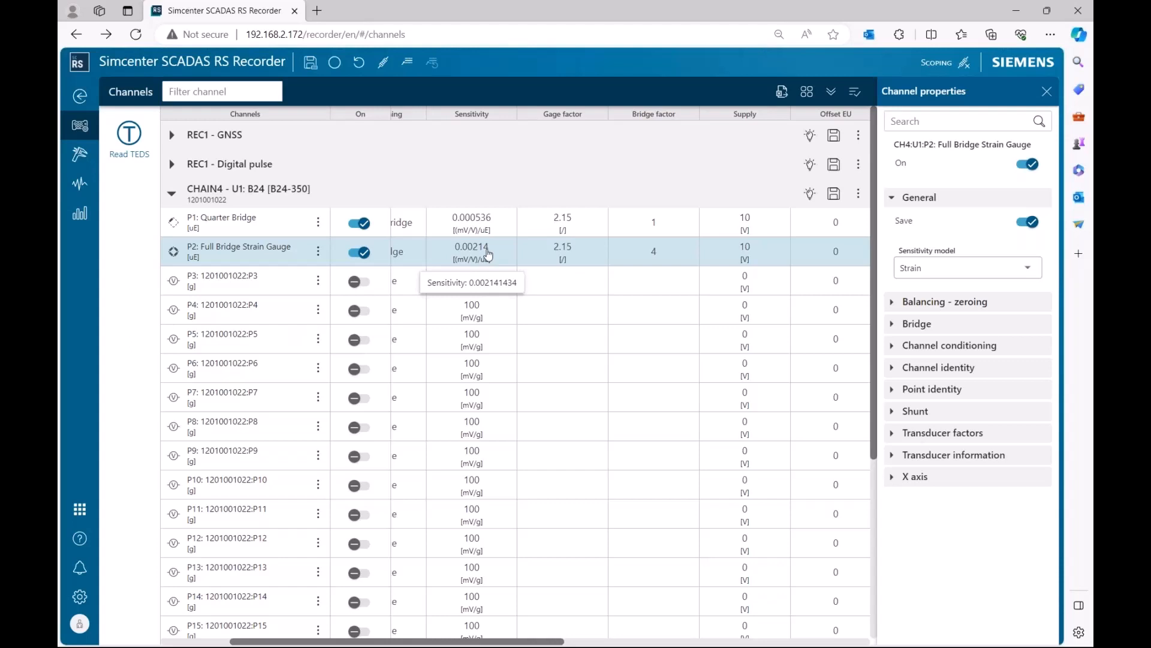
Examine the shunt branch options available for the quarter-bridge and full-bridge channels.
drag(519, 641, 697, 640)
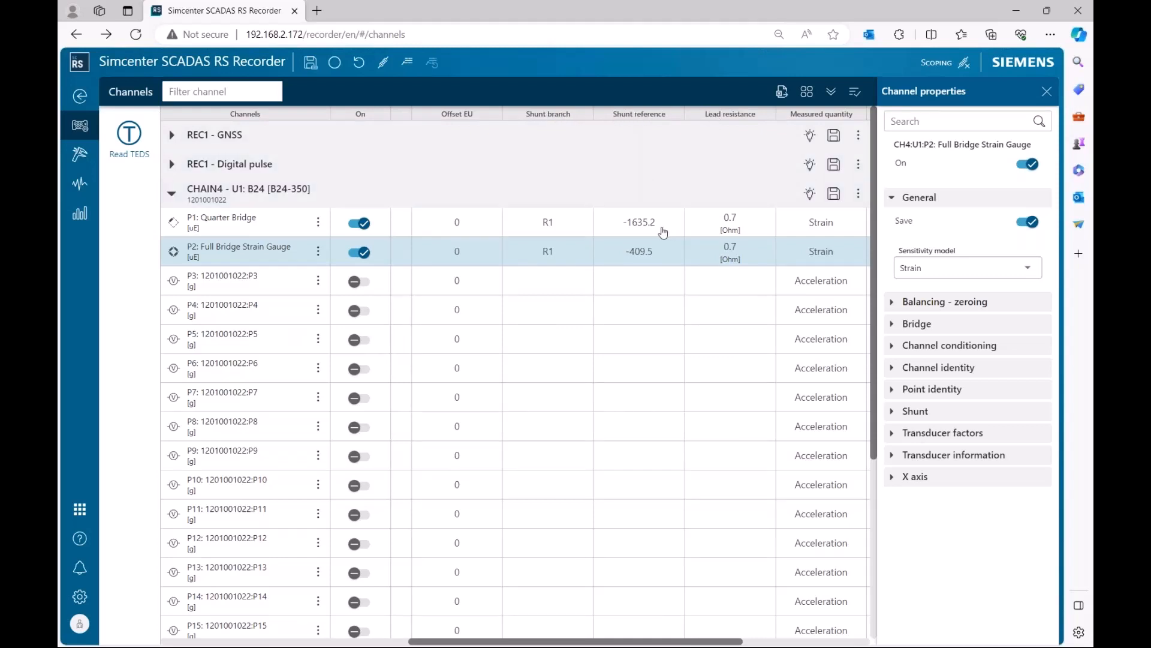
click(627, 230)
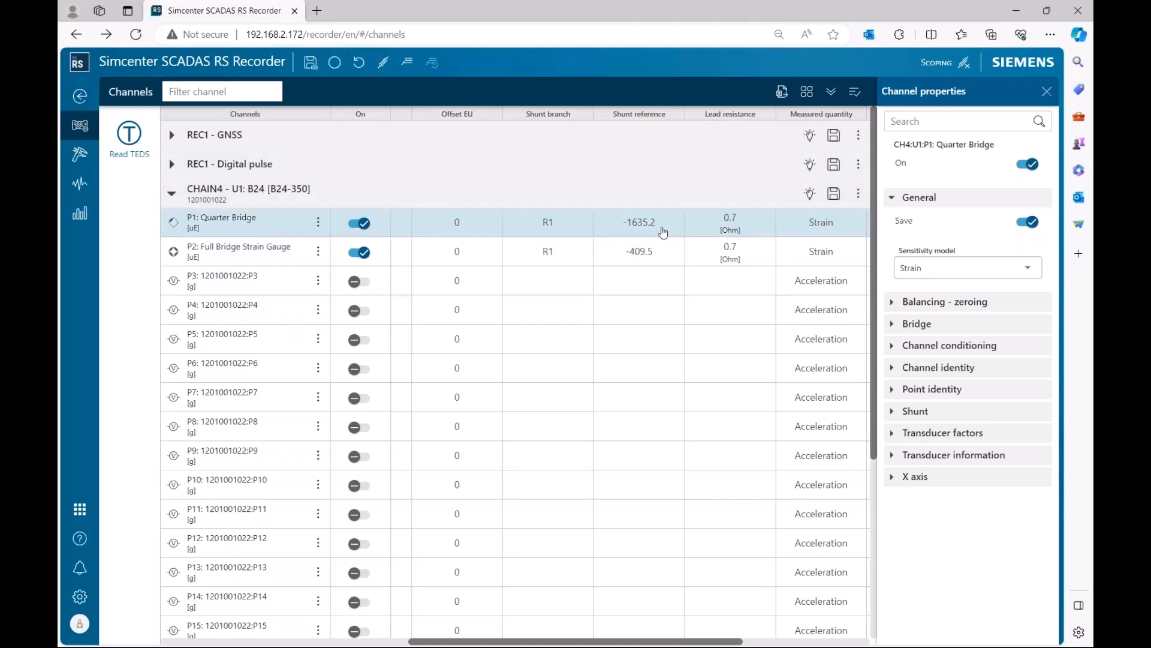
click(574, 225)
click(580, 225)
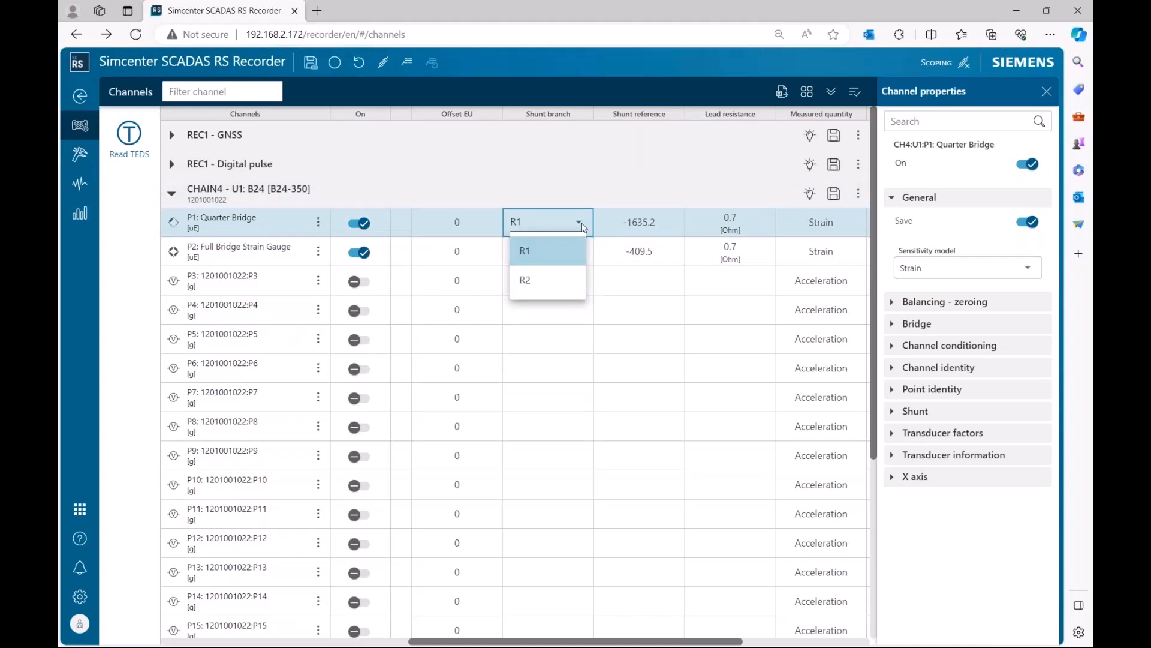
click(580, 226)
click(569, 255)
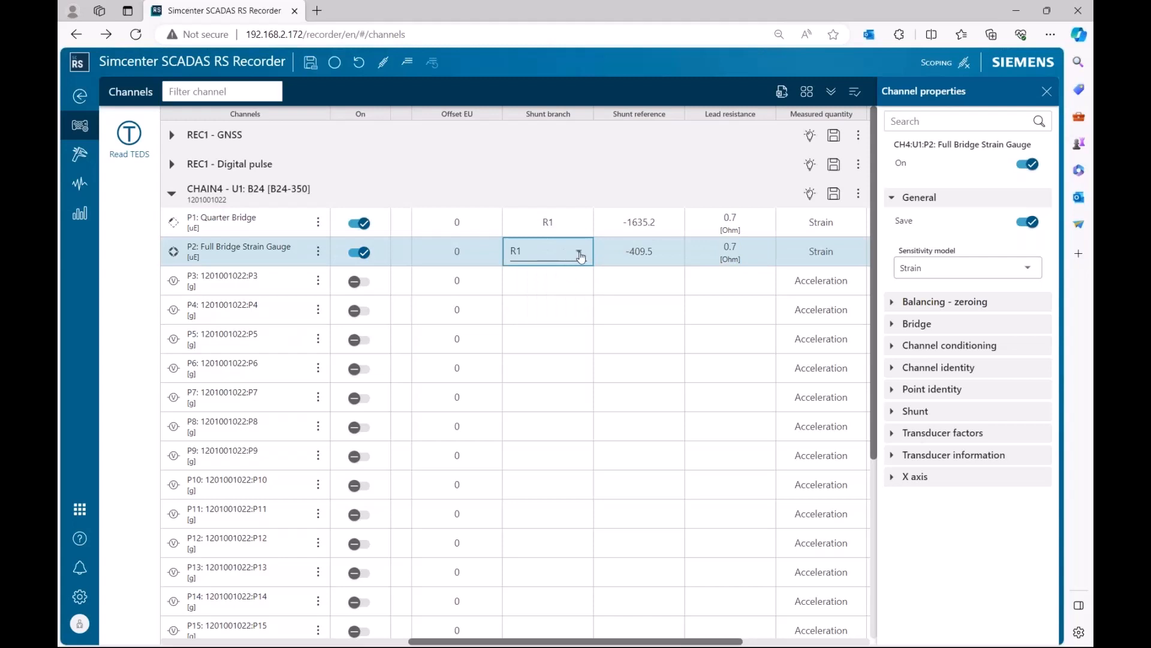
click(580, 254)
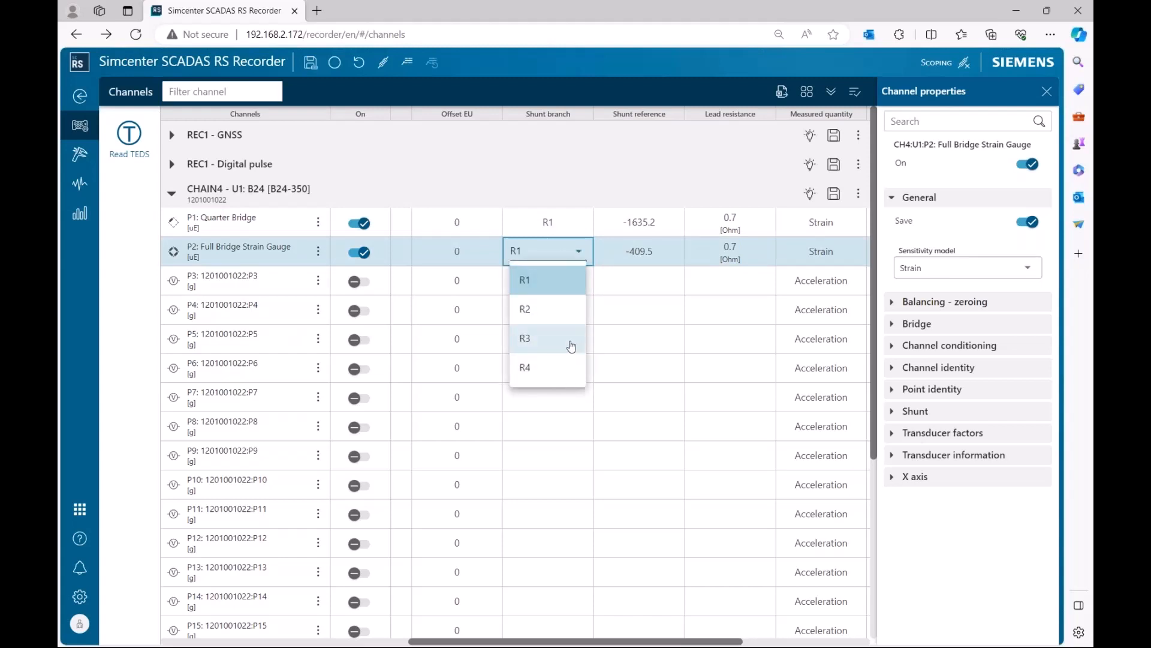
click(582, 254)
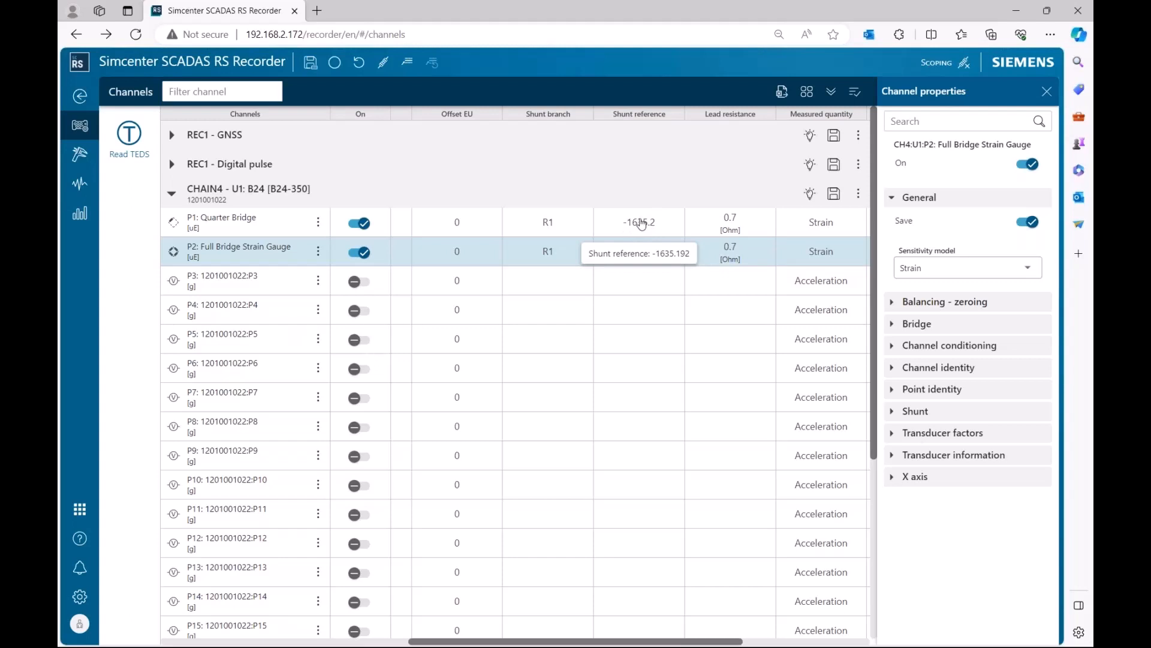
Set P1's shunt resistance to 50 kOhm.
click(648, 228)
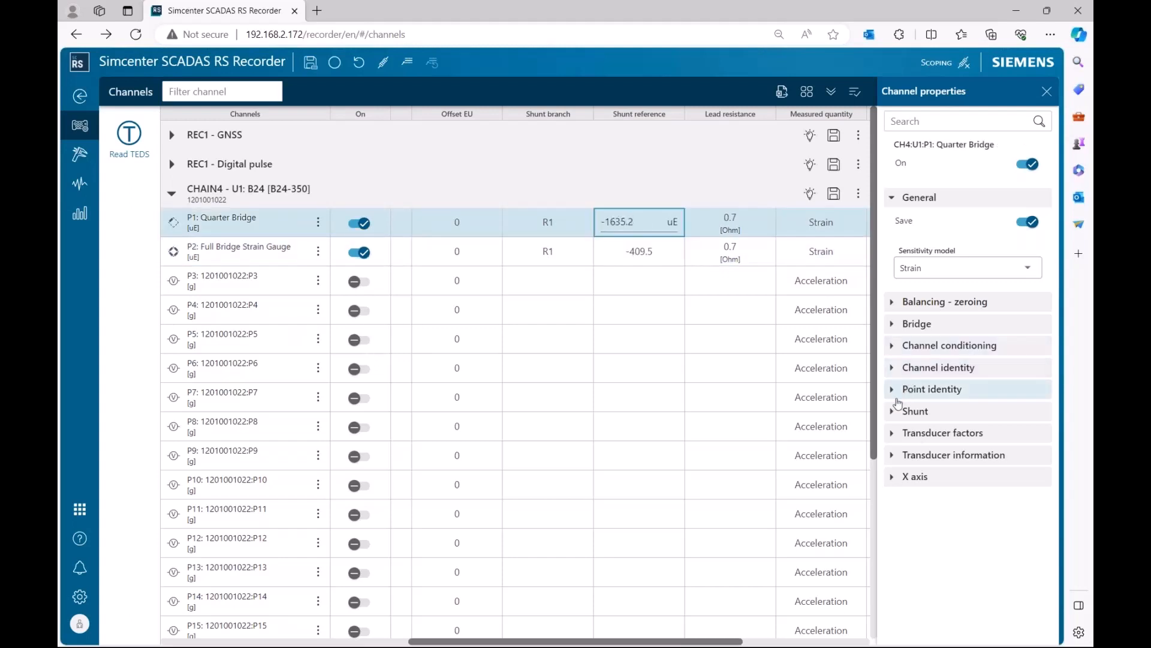
click(987, 412)
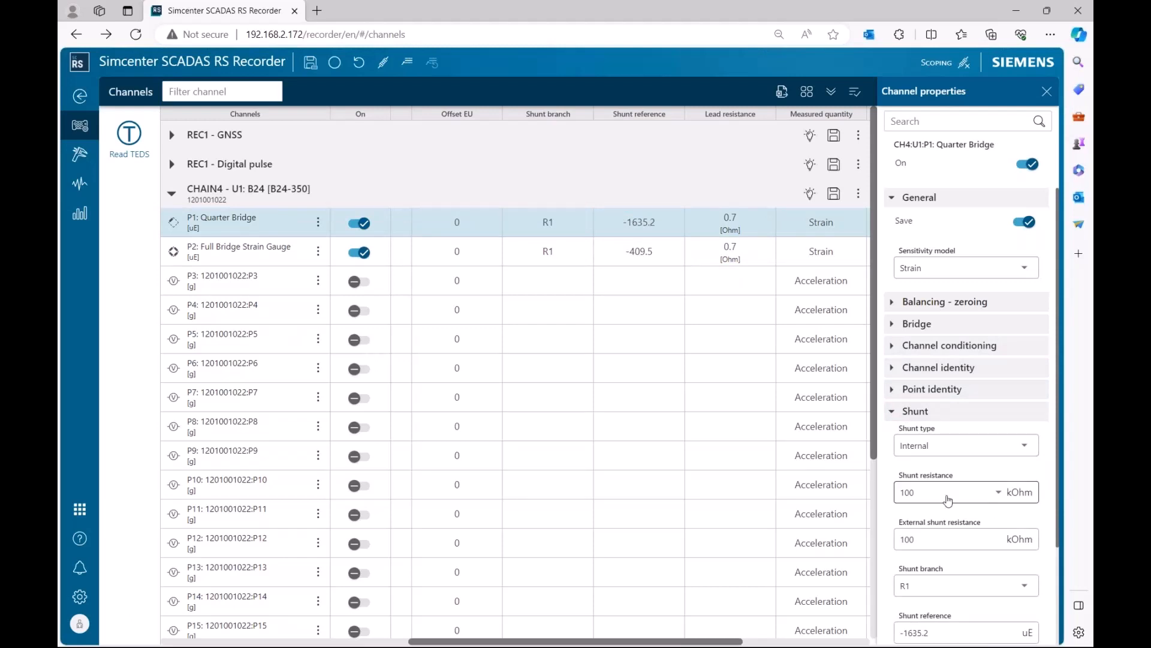
click(1001, 492)
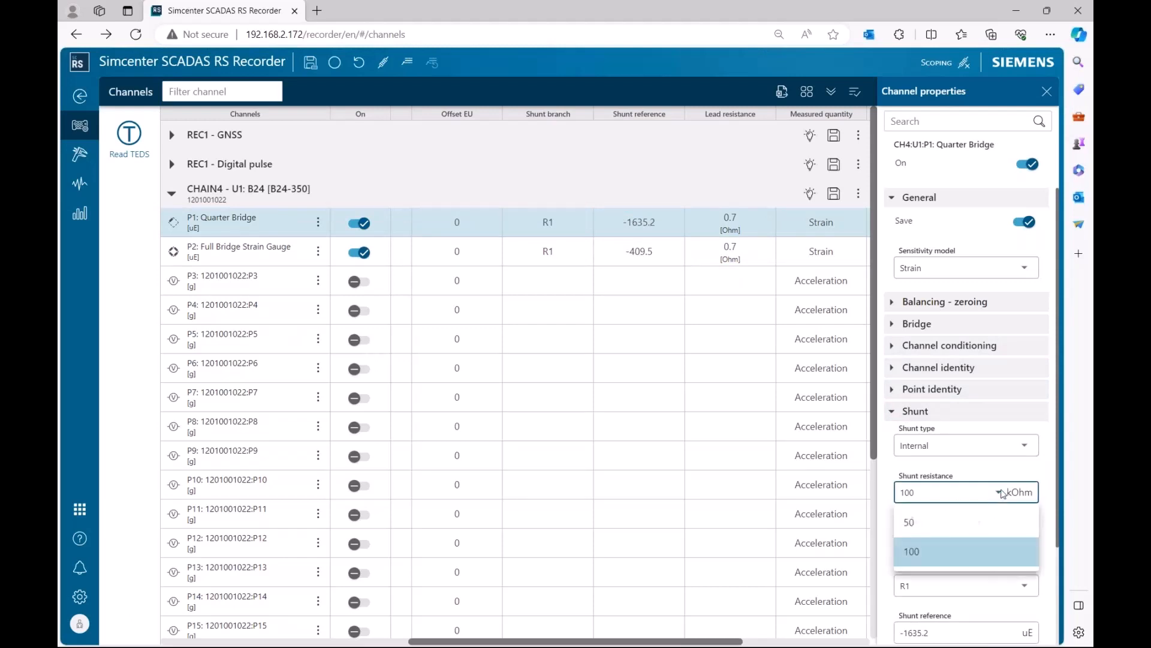
click(960, 529)
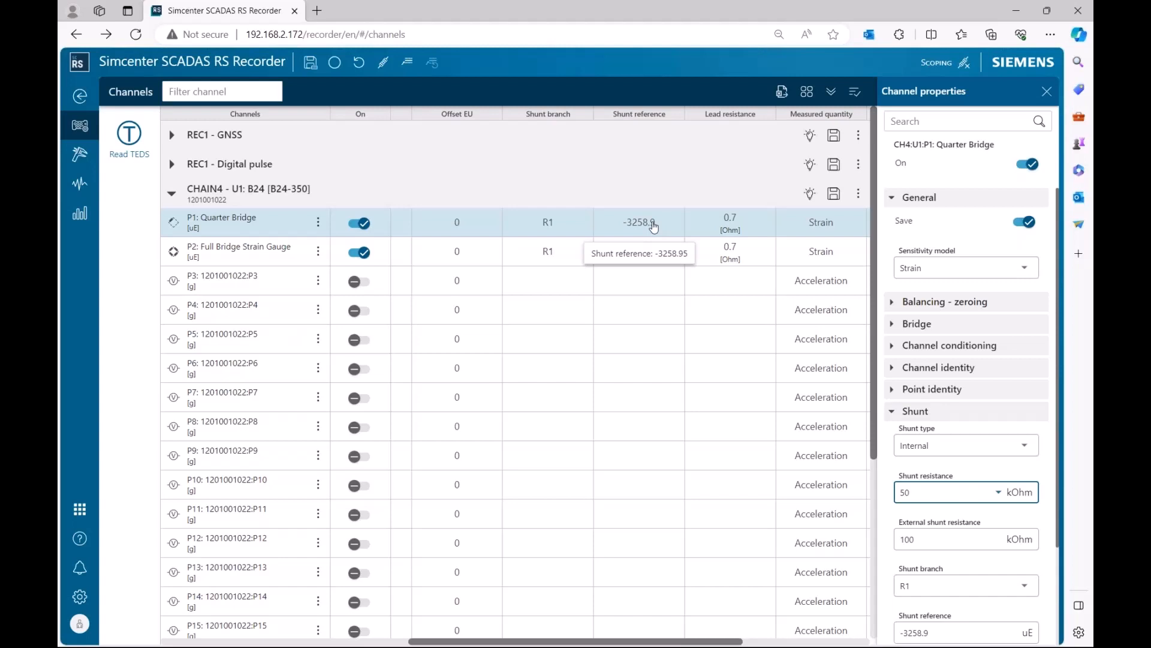
Set P1's shunt resistance back to 100 kOhm.
click(974, 503)
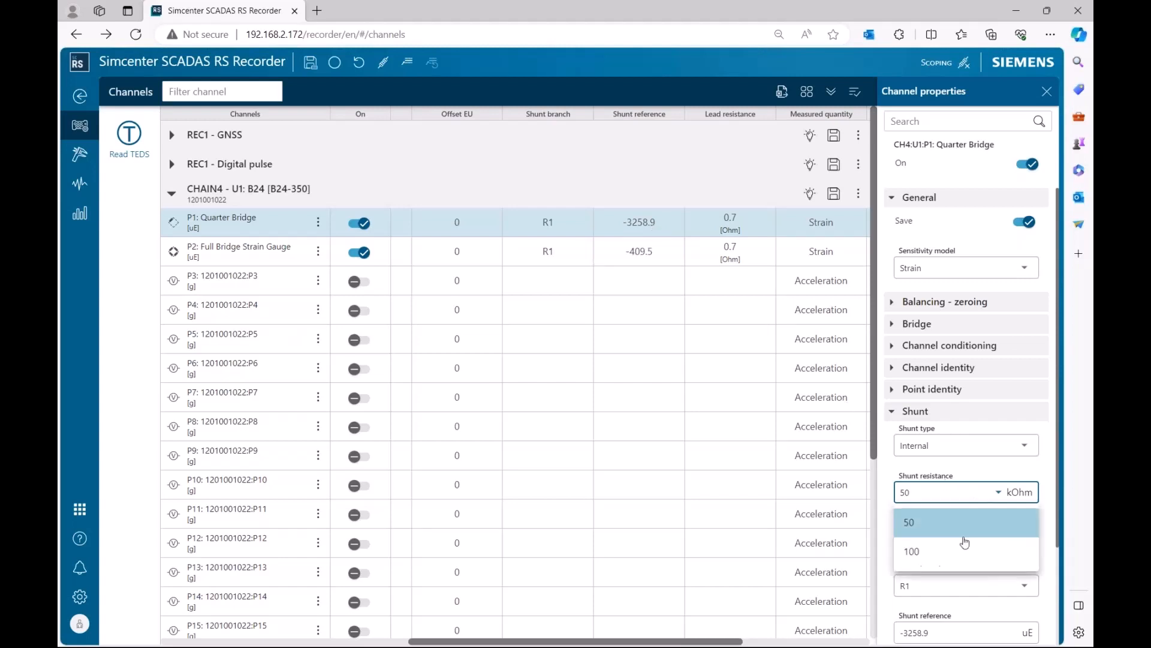
click(960, 547)
Set P1's shunt branch to R2.
click(540, 222)
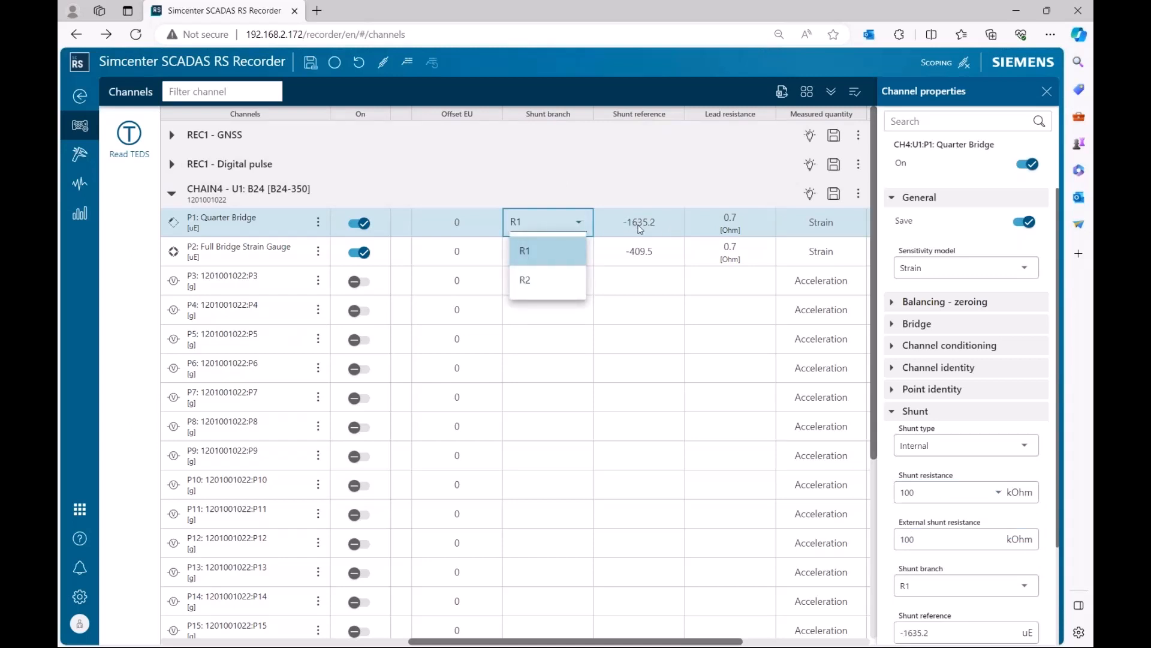
click(567, 280)
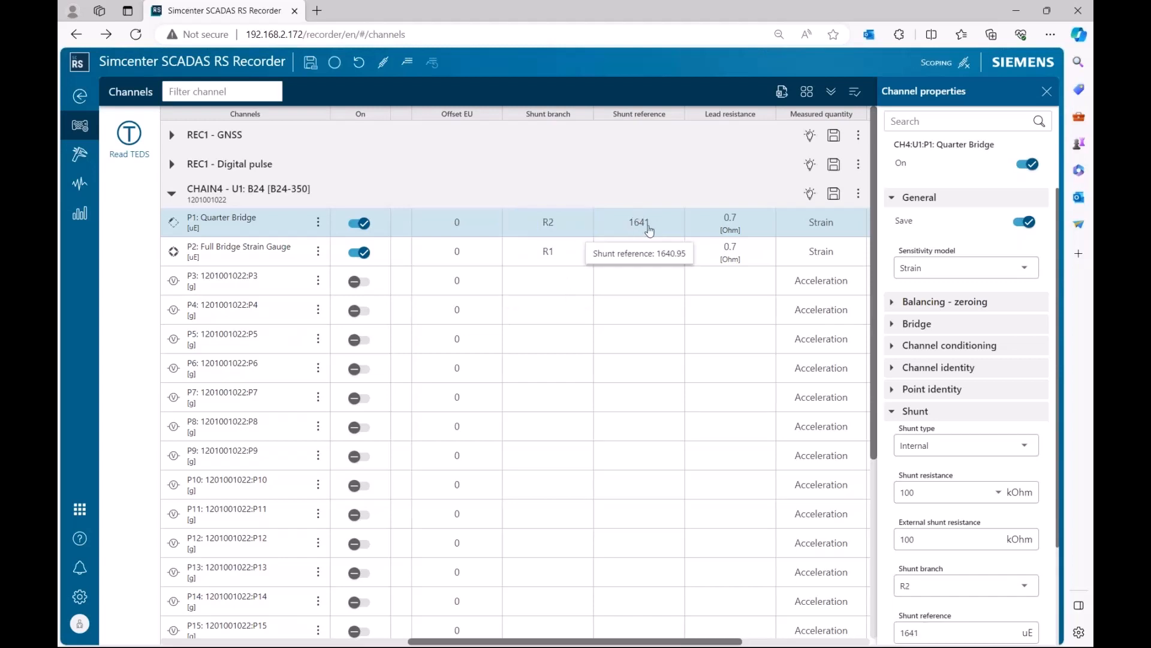
Set P1's shunt branch back to R1.
click(579, 231)
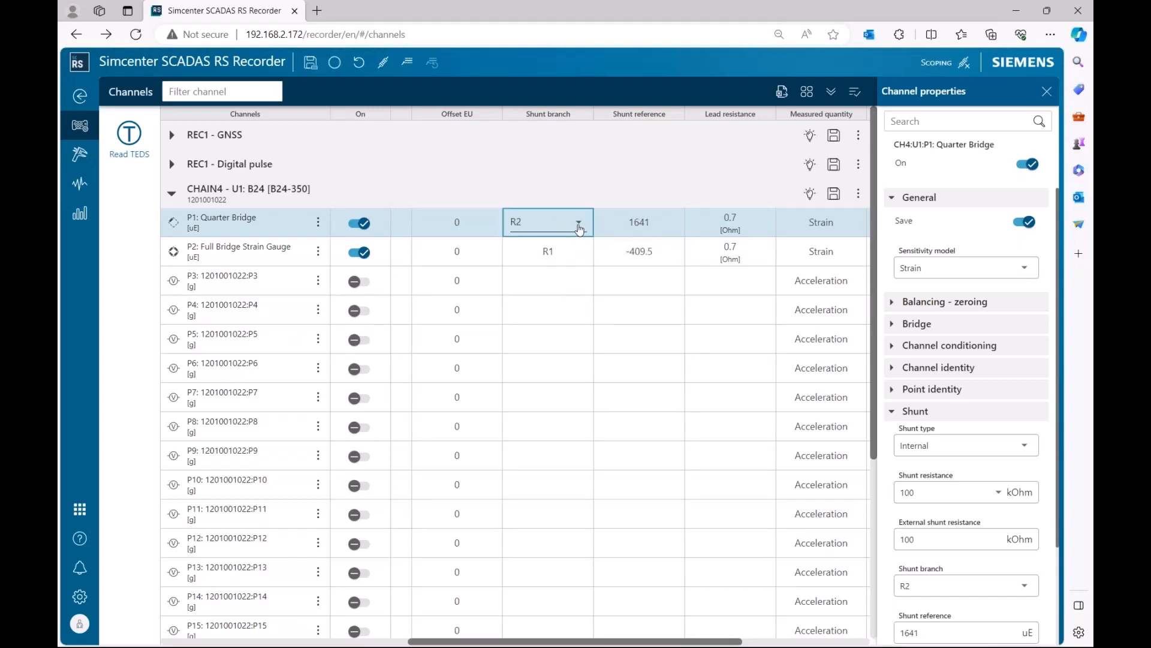
click(579, 231)
click(566, 251)
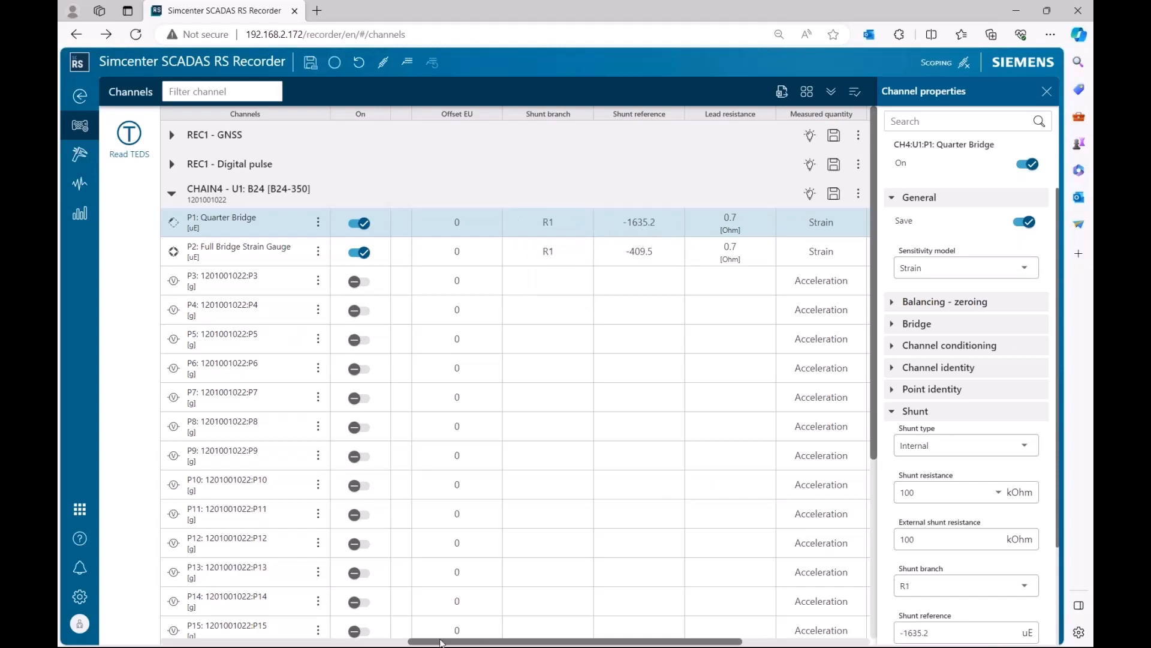
Open the single channel page for P1 and zero the channel.
drag(437, 643, 360, 644)
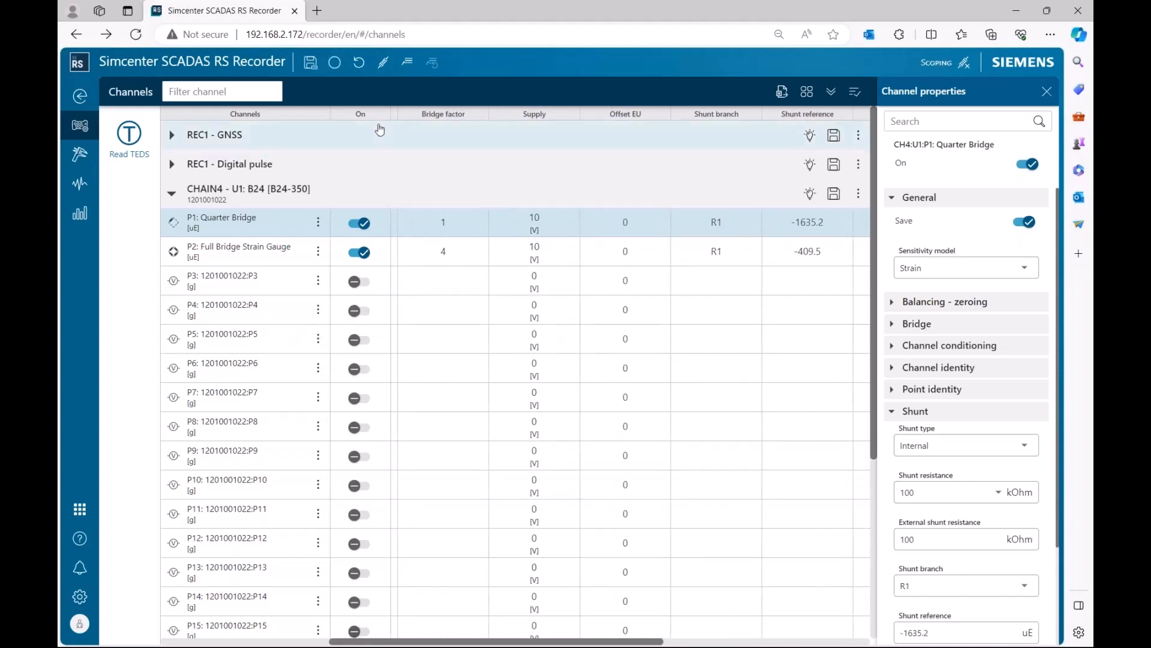
click(318, 223)
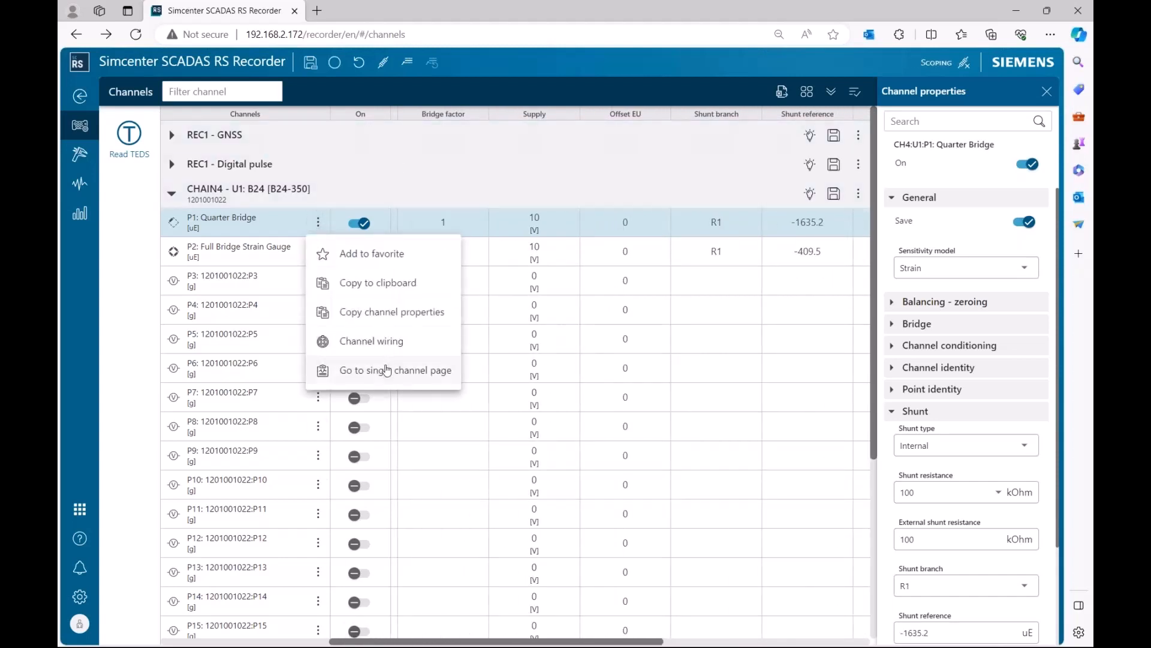
click(406, 371)
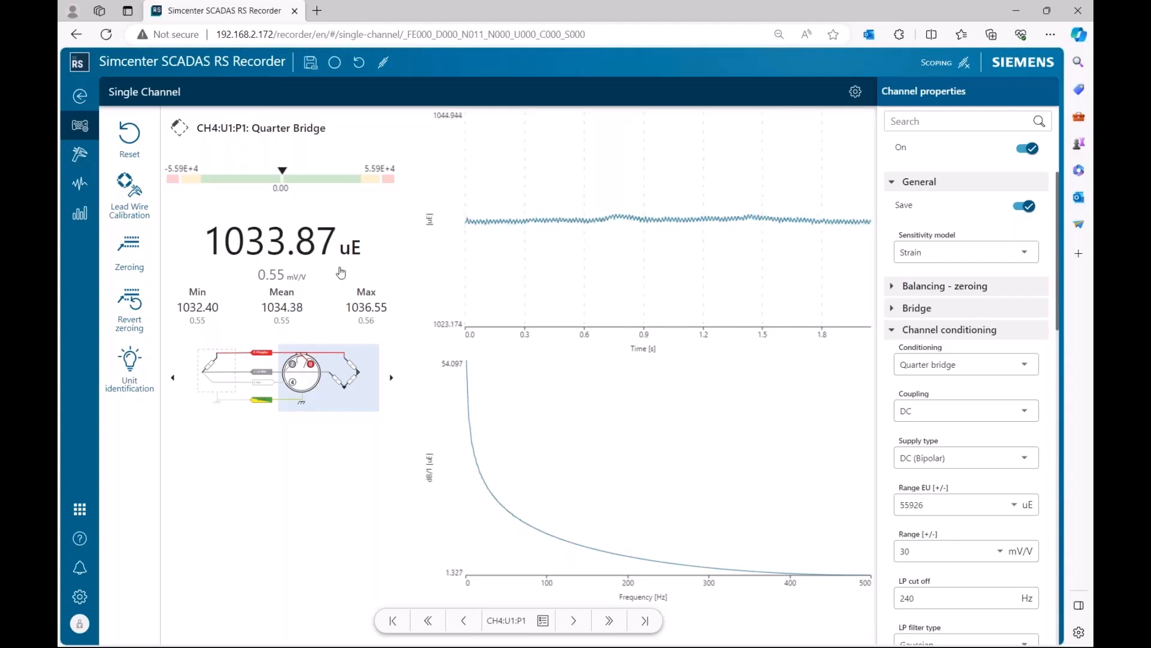
click(136, 257)
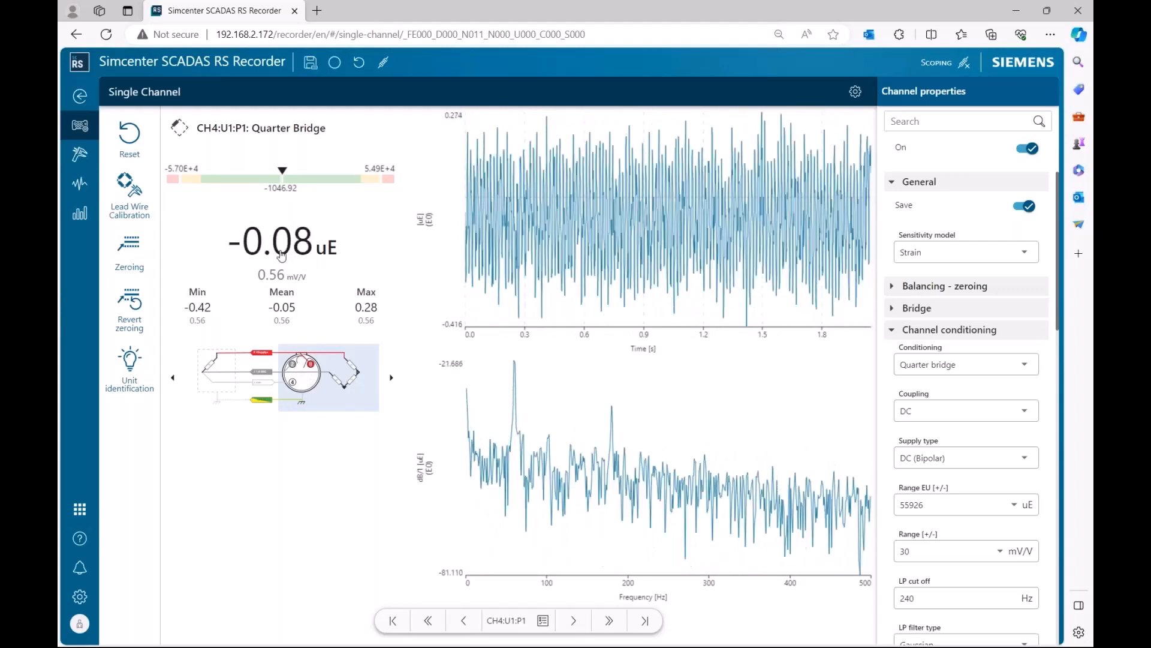
Examine P1's transducer factors in the channel properties after zeroing.
scroll(954, 407, down, 7)
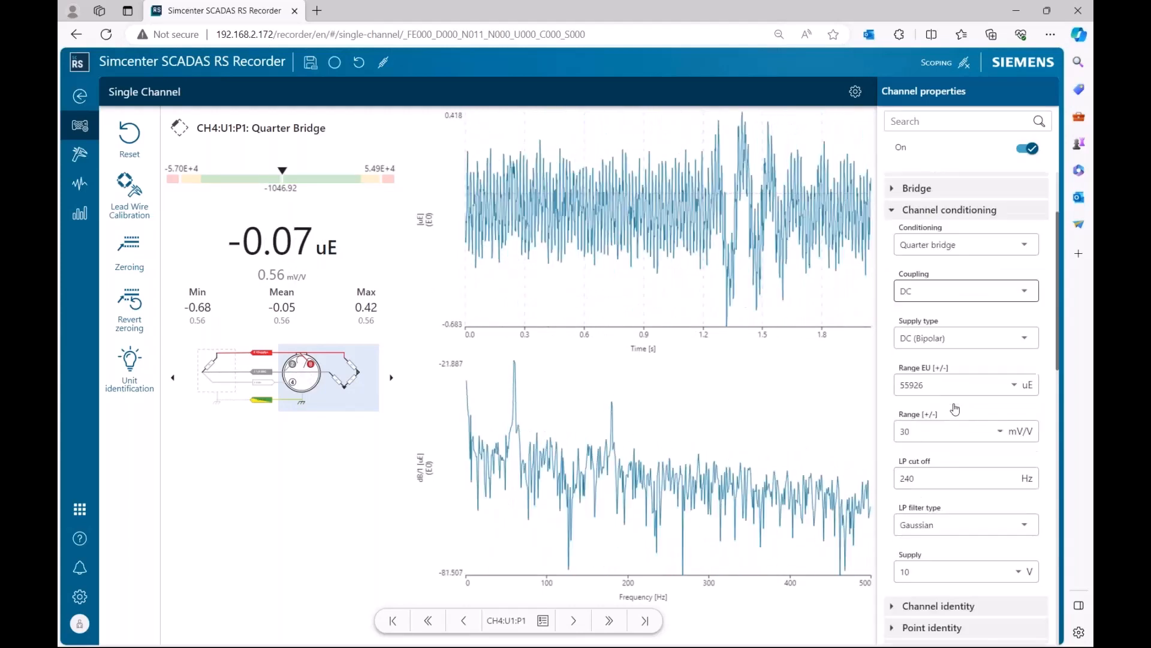
scroll(954, 406, down, 4)
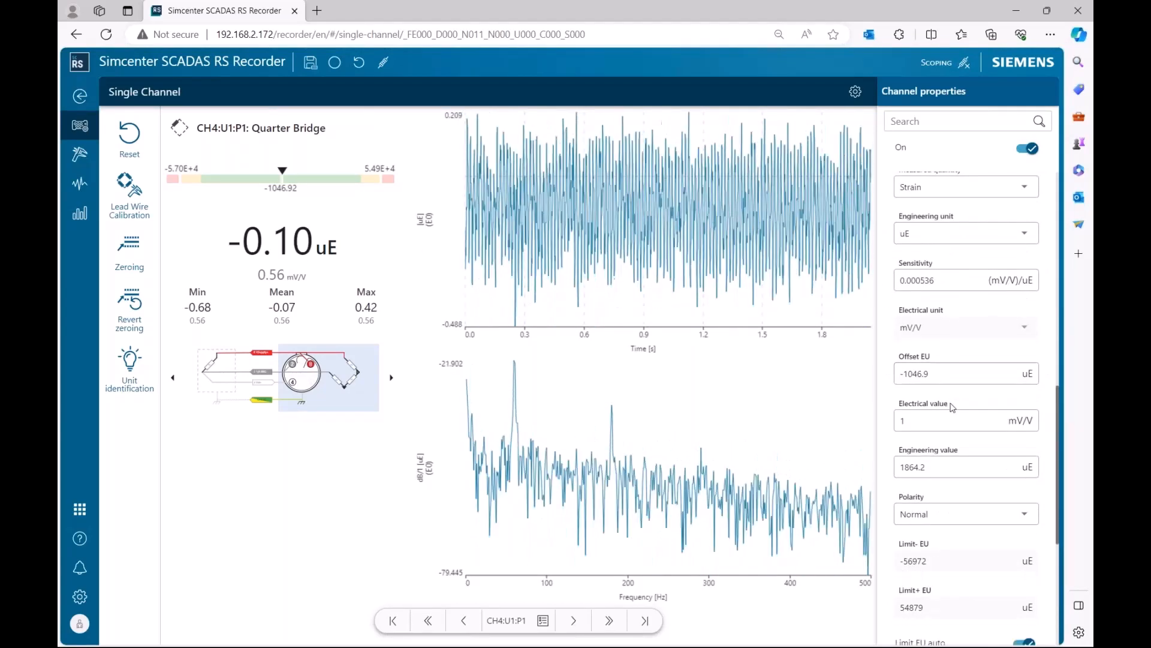
scroll(943, 463, down, 3)
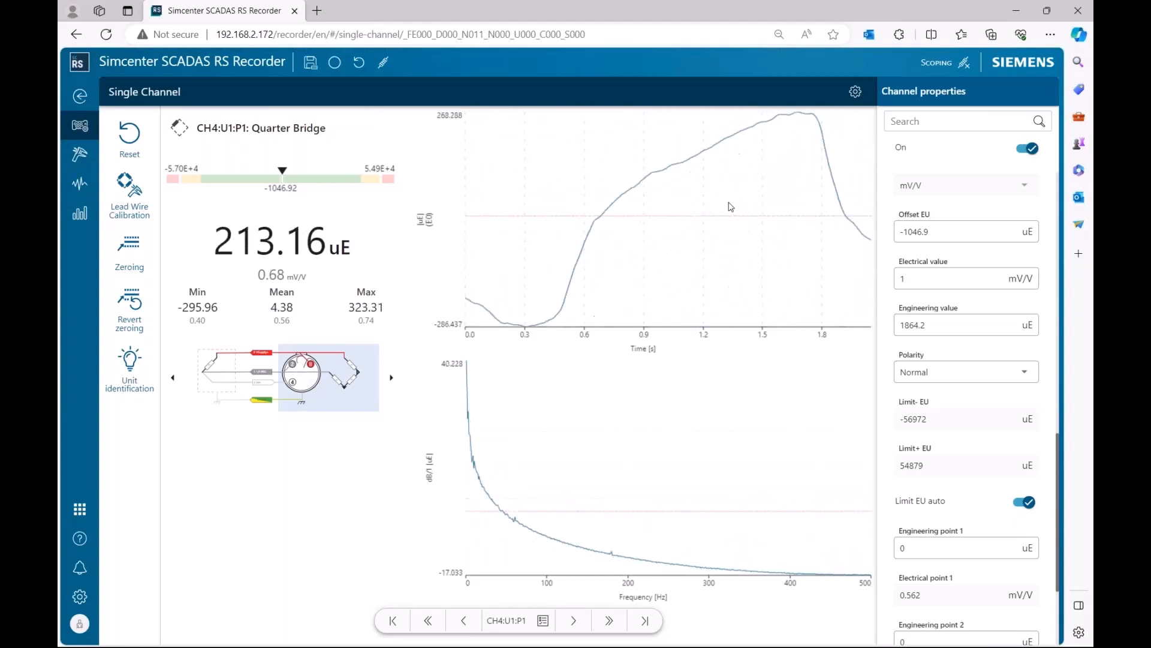
scroll(901, 254, up, 5)
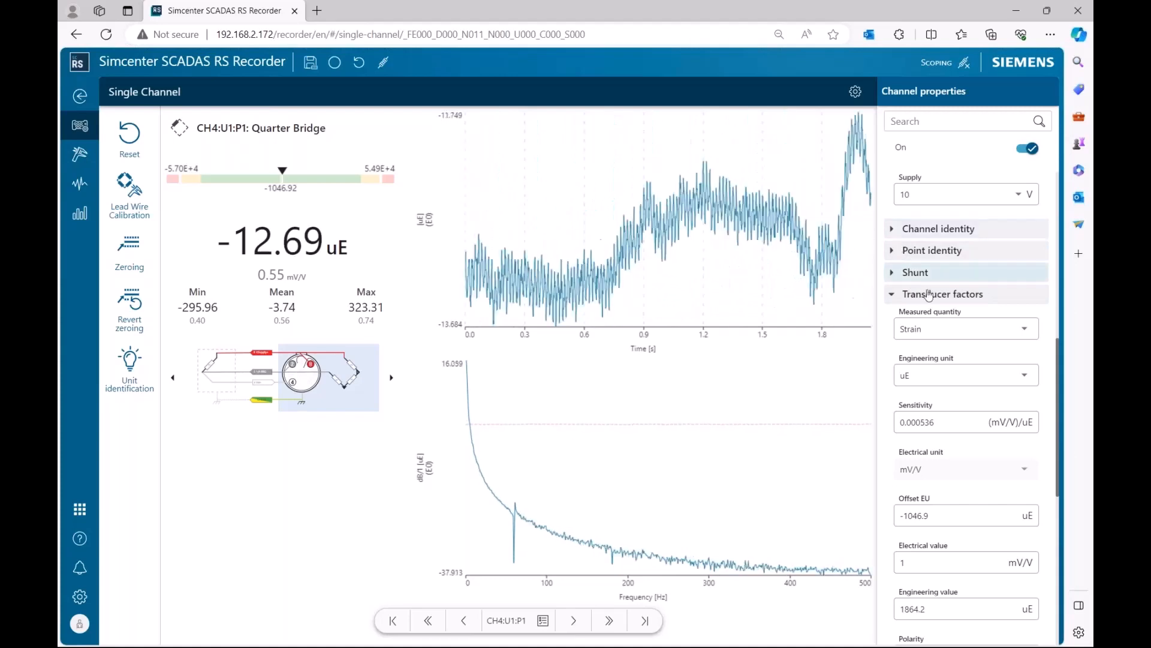
Expand P1's Bridge settings and inspect the lead resistance field.
scroll(928, 294, up, 10)
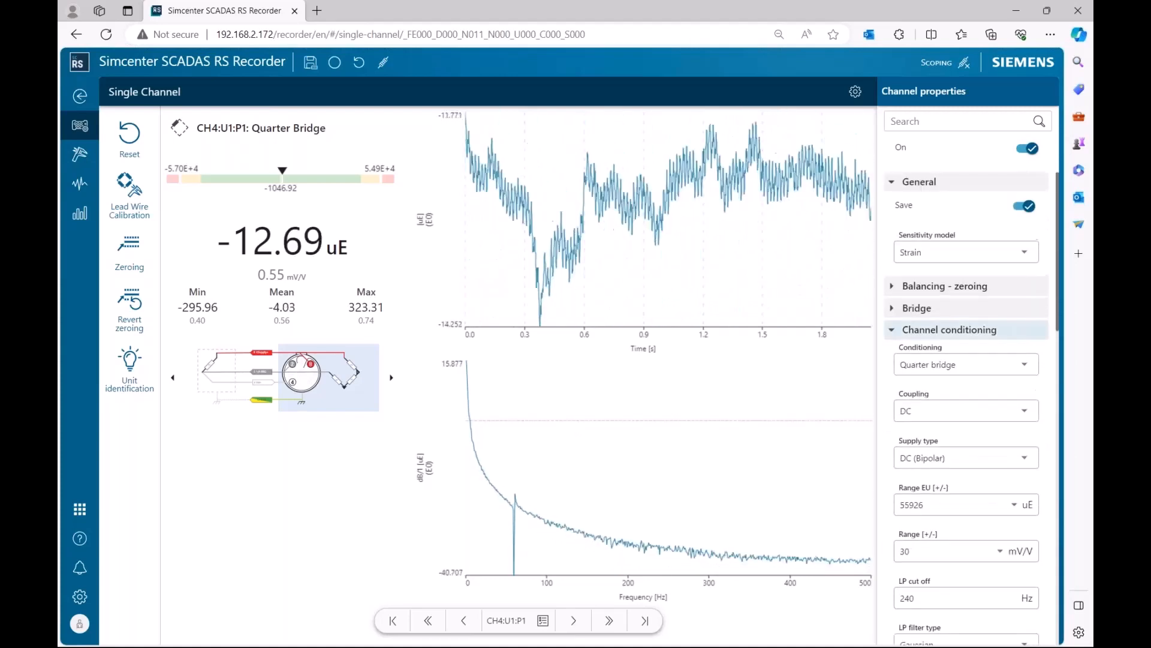
click(941, 308)
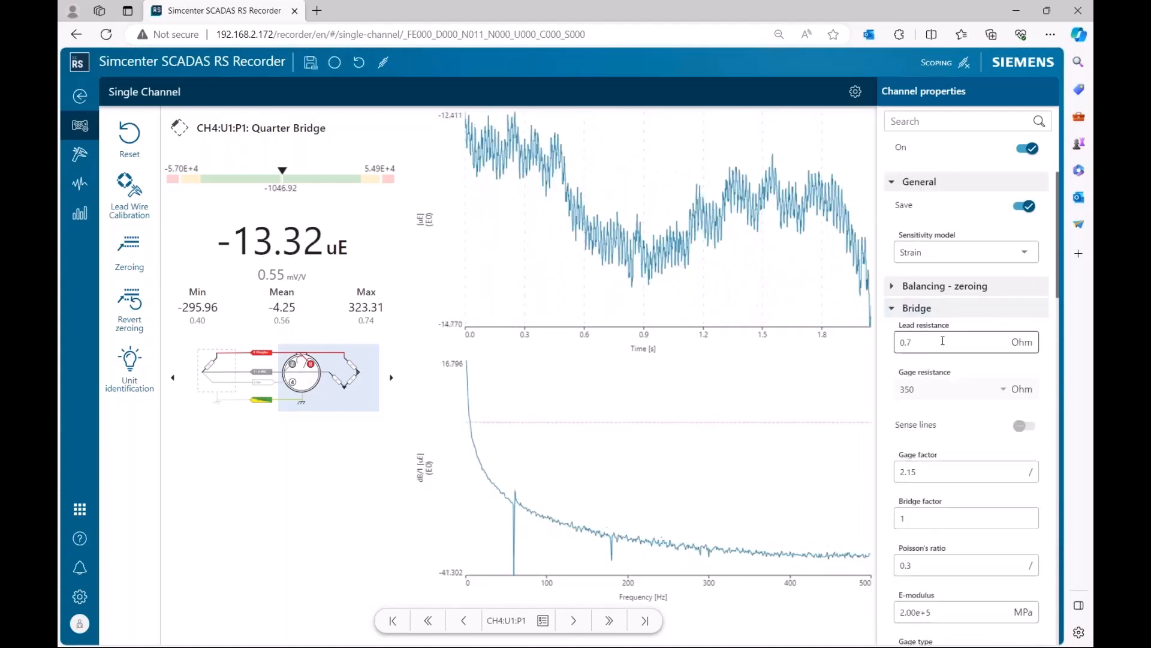
click(943, 341)
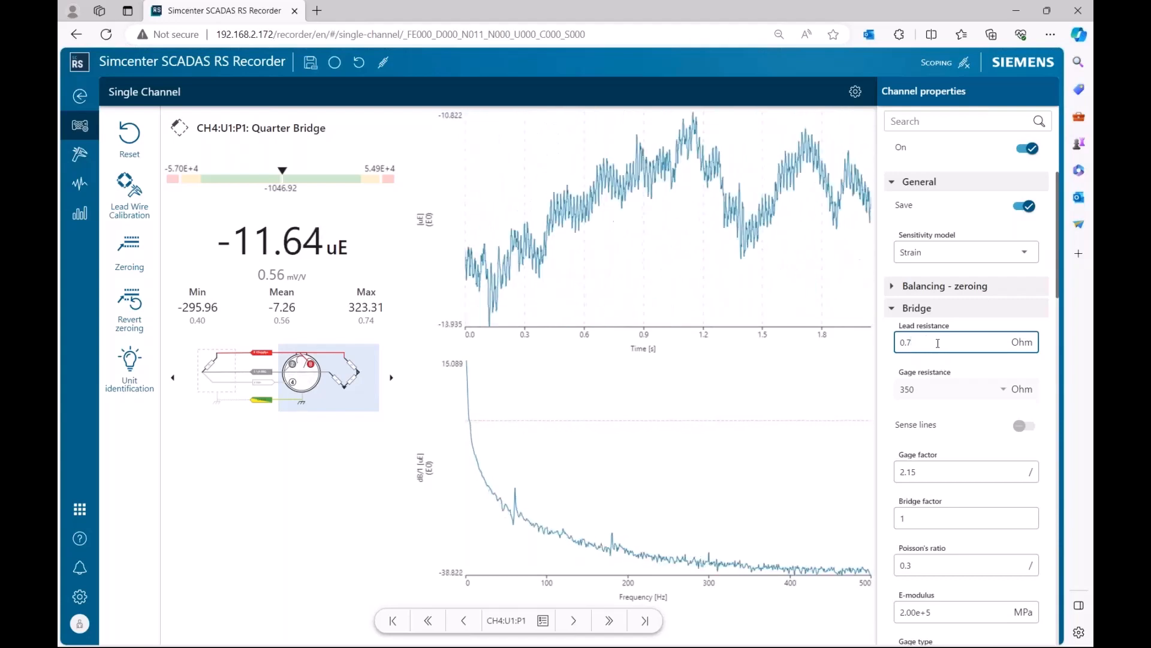
drag(939, 343, 798, 360)
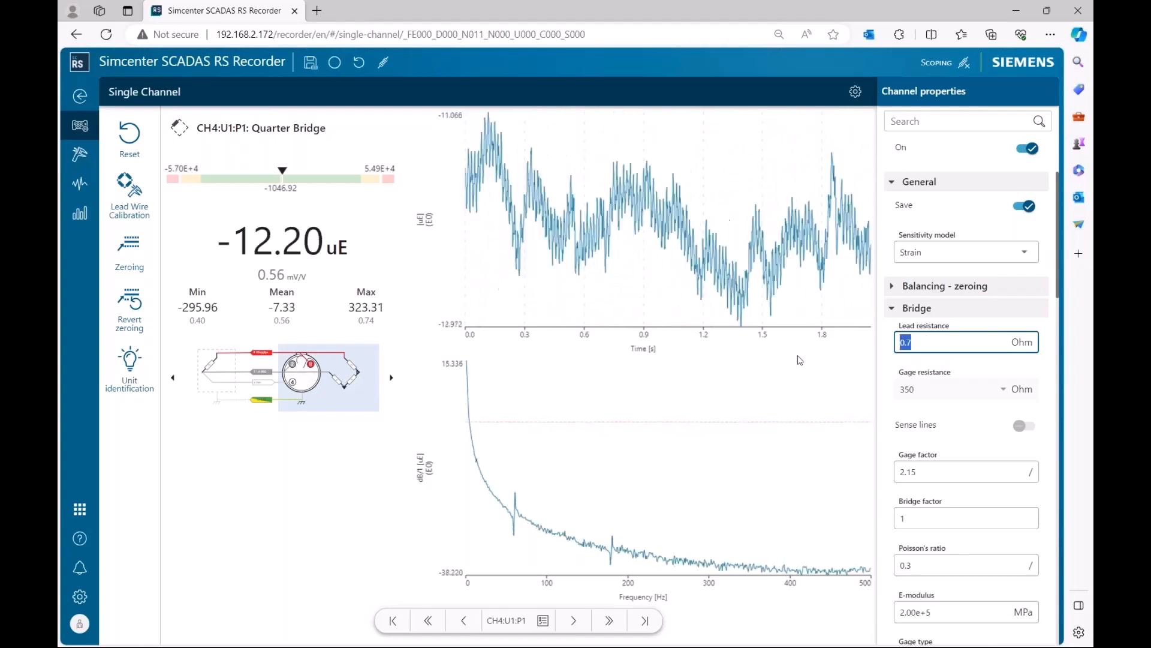
click(922, 342)
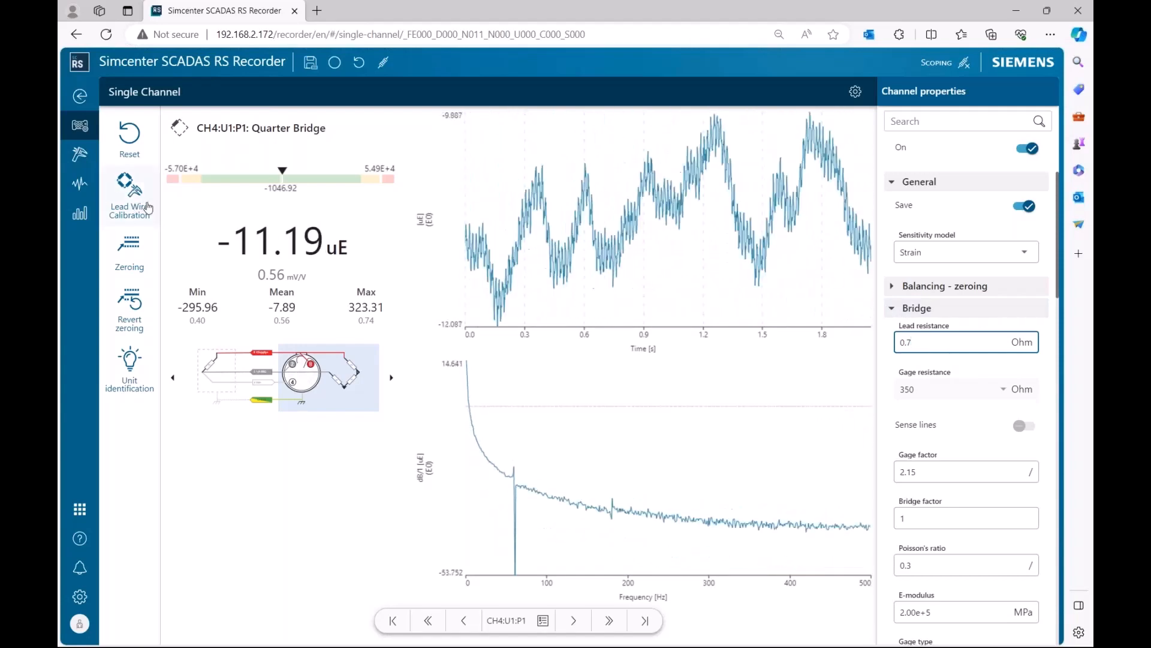
Run a lead wire calibration on P1 and apply the new offset and sensitivity.
click(131, 193)
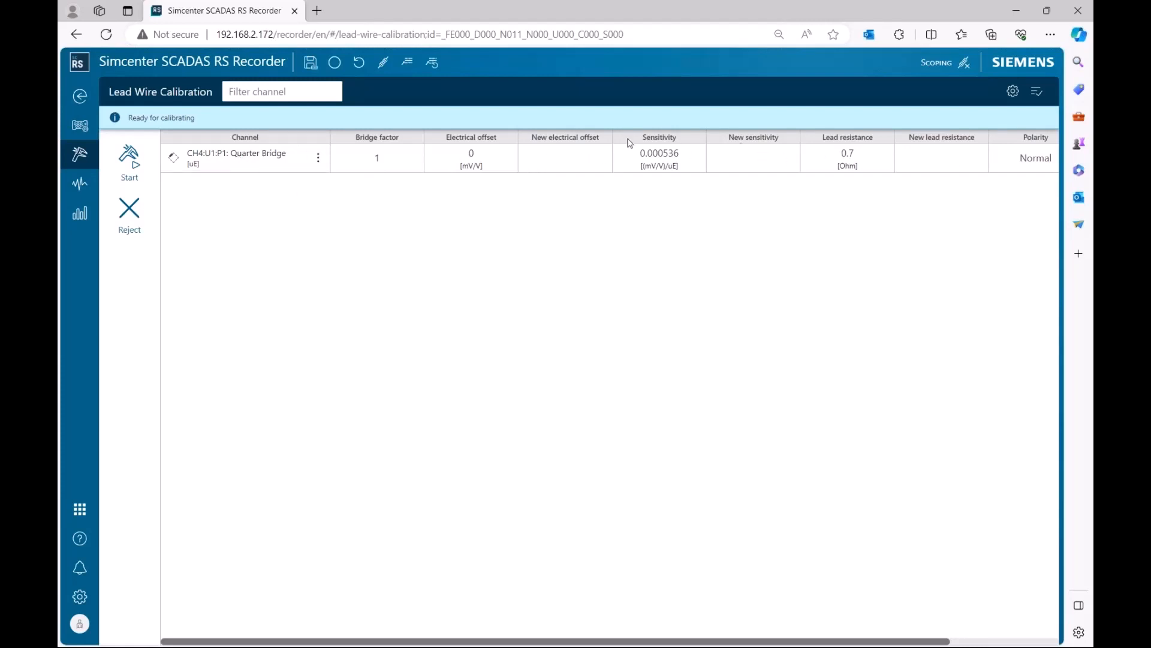
click(130, 159)
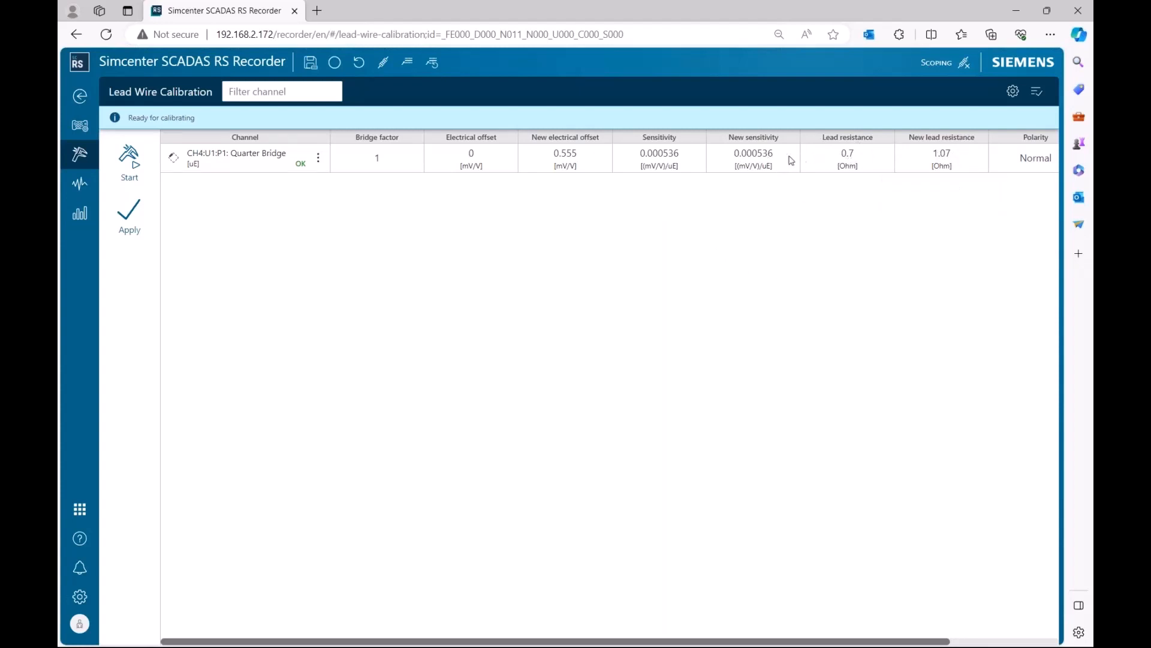
mouse_move(773, 164)
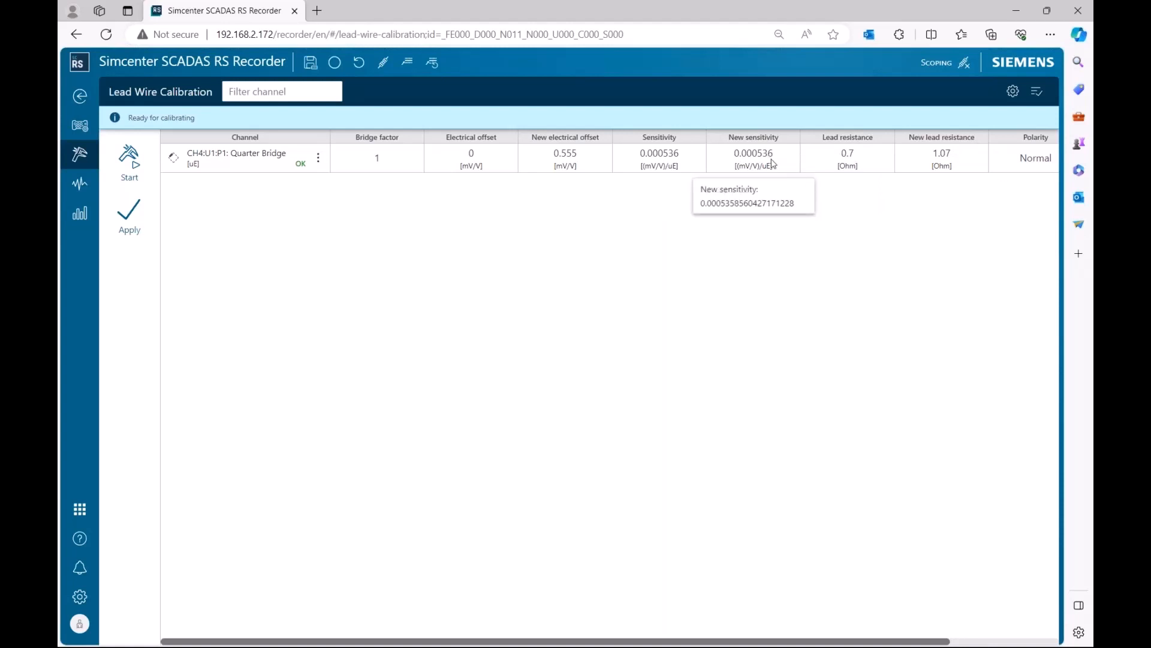
mouse_move(846, 158)
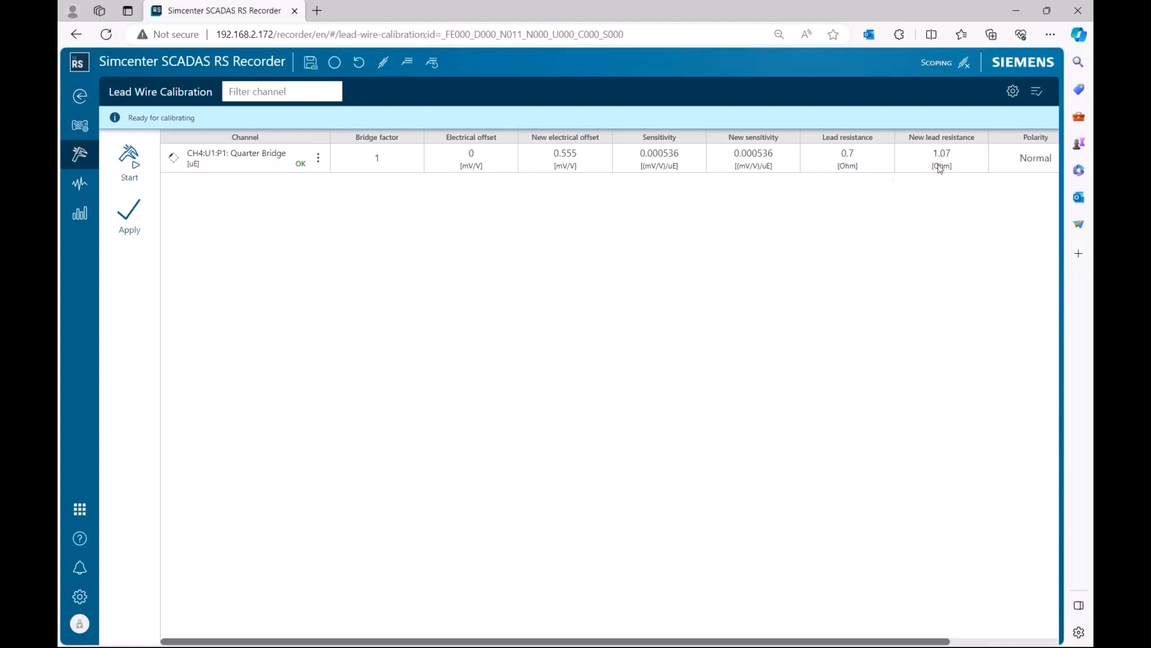
mouse_move(940, 170)
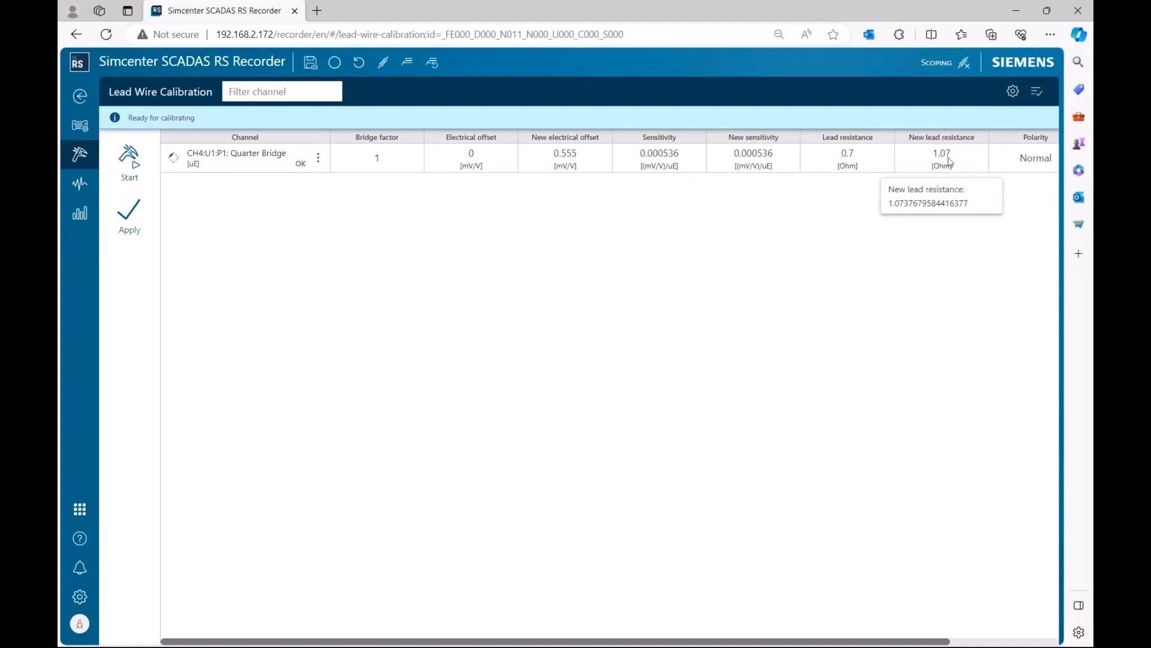
click(129, 213)
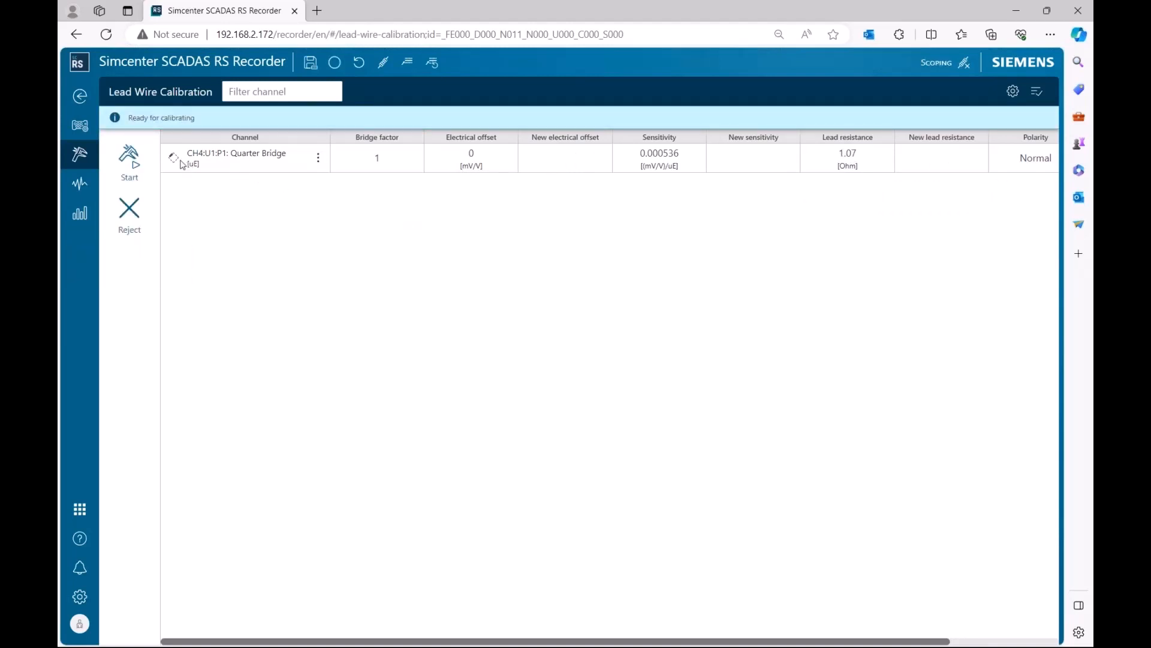
Return to P1's single channel page, review its channel properties, and zero the channel again.
click(80, 96)
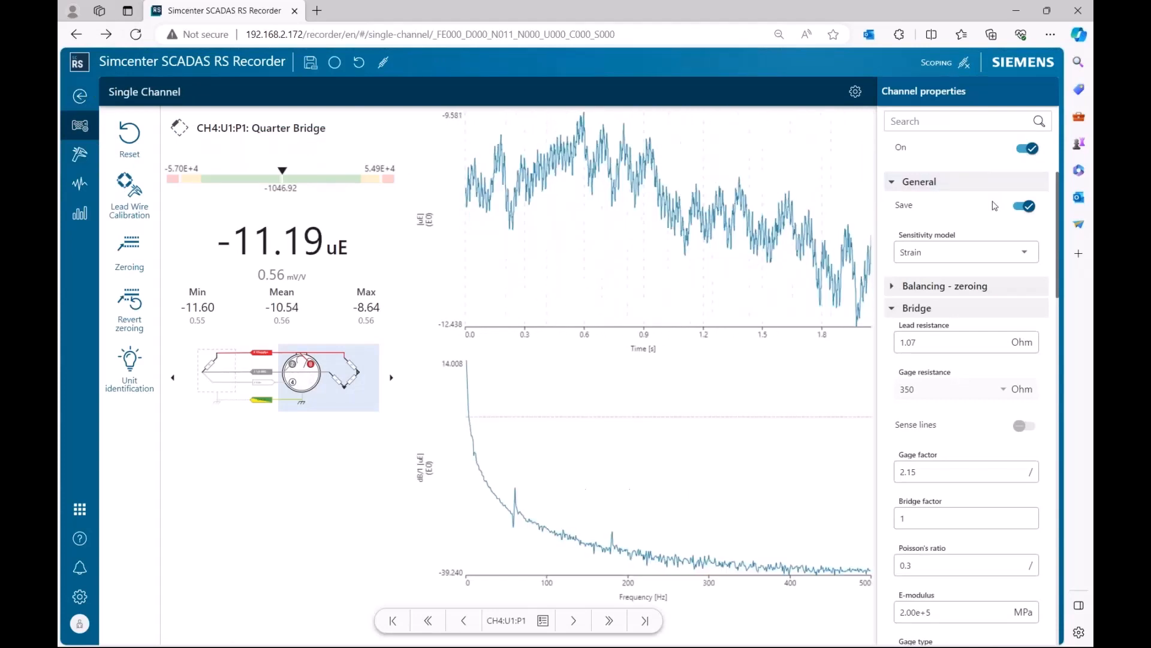
scroll(994, 204, down, 2)
scroll(995, 206, down, 5)
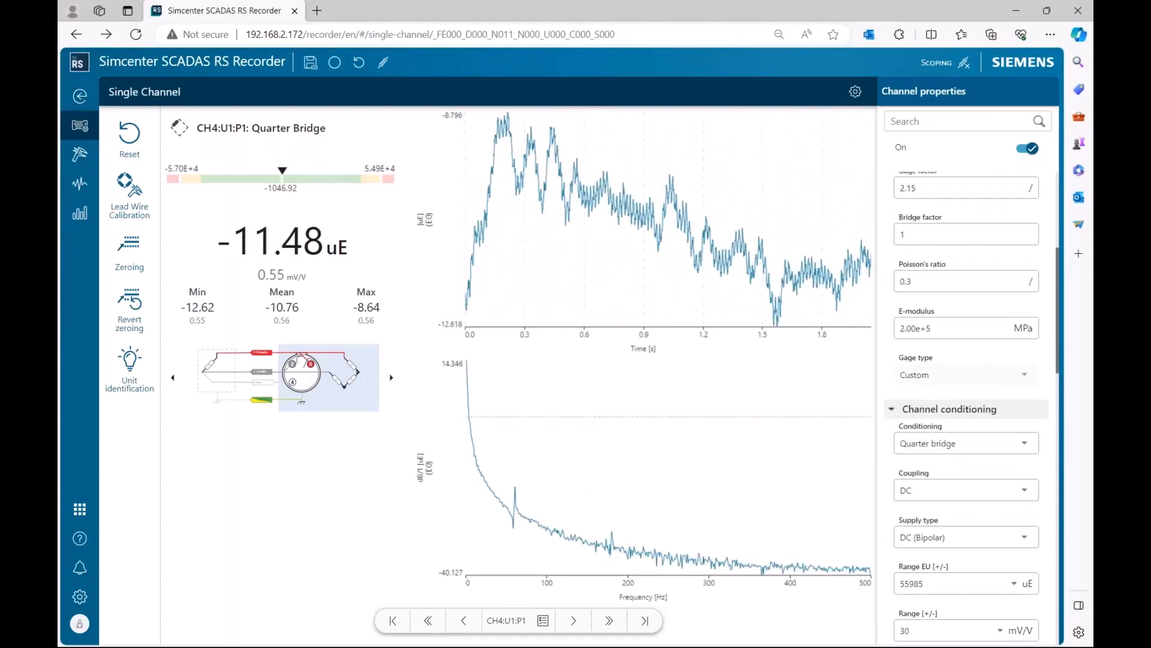
scroll(990, 253, down, 6)
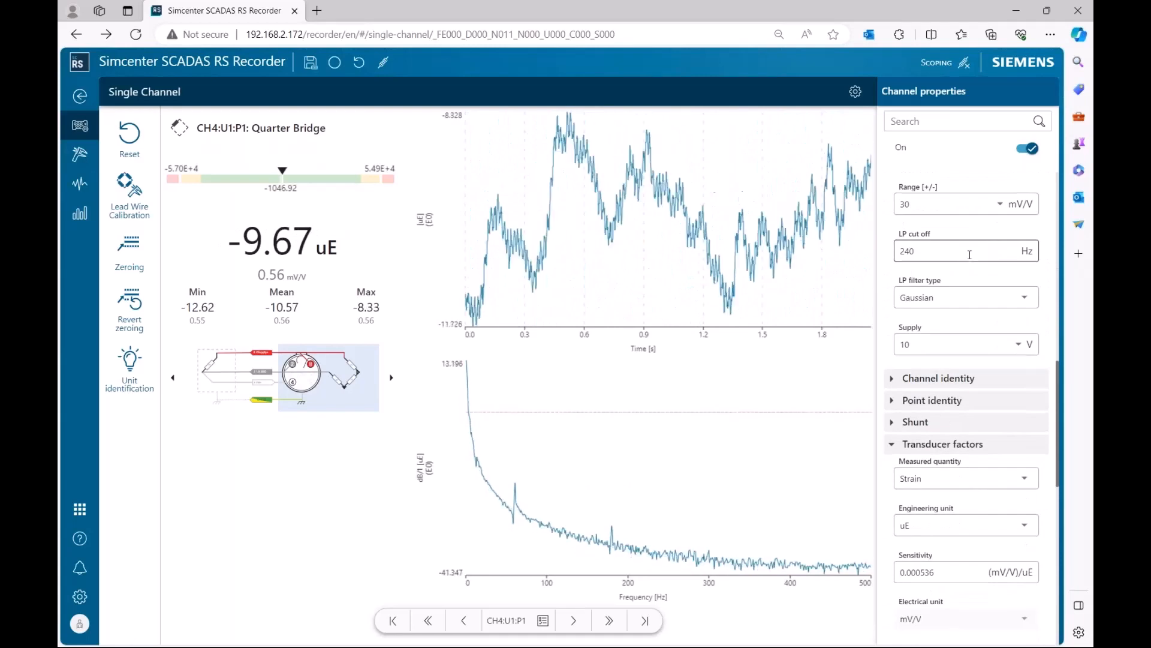
scroll(969, 258, down, 6)
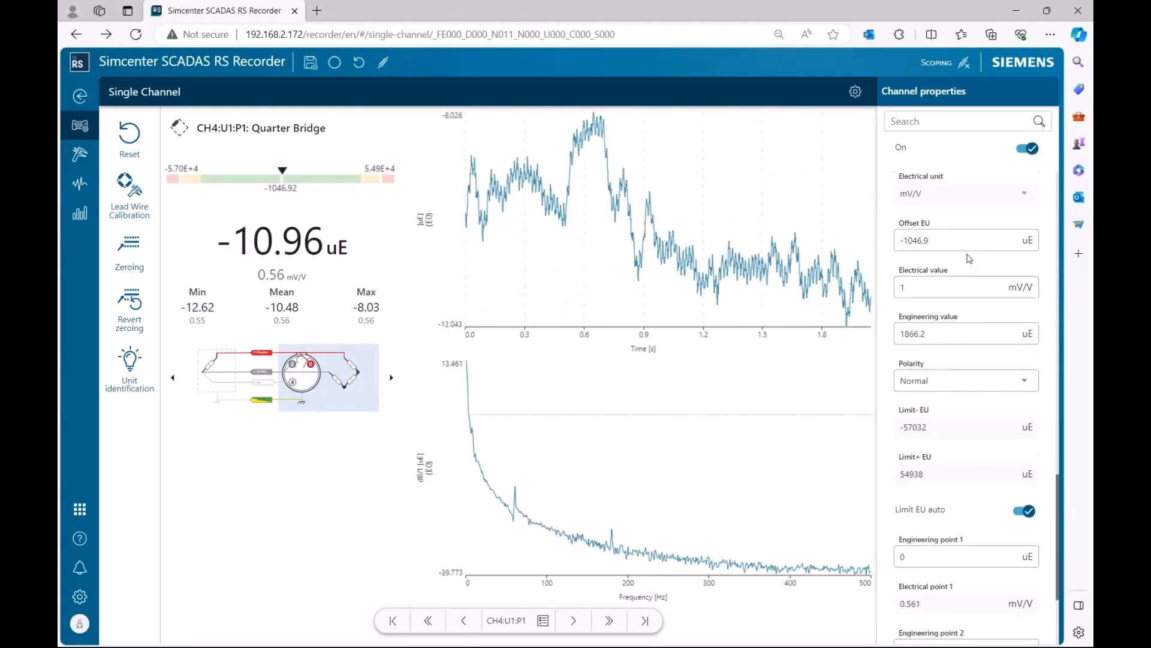
scroll(969, 258, up, 6)
scroll(969, 259, up, 10)
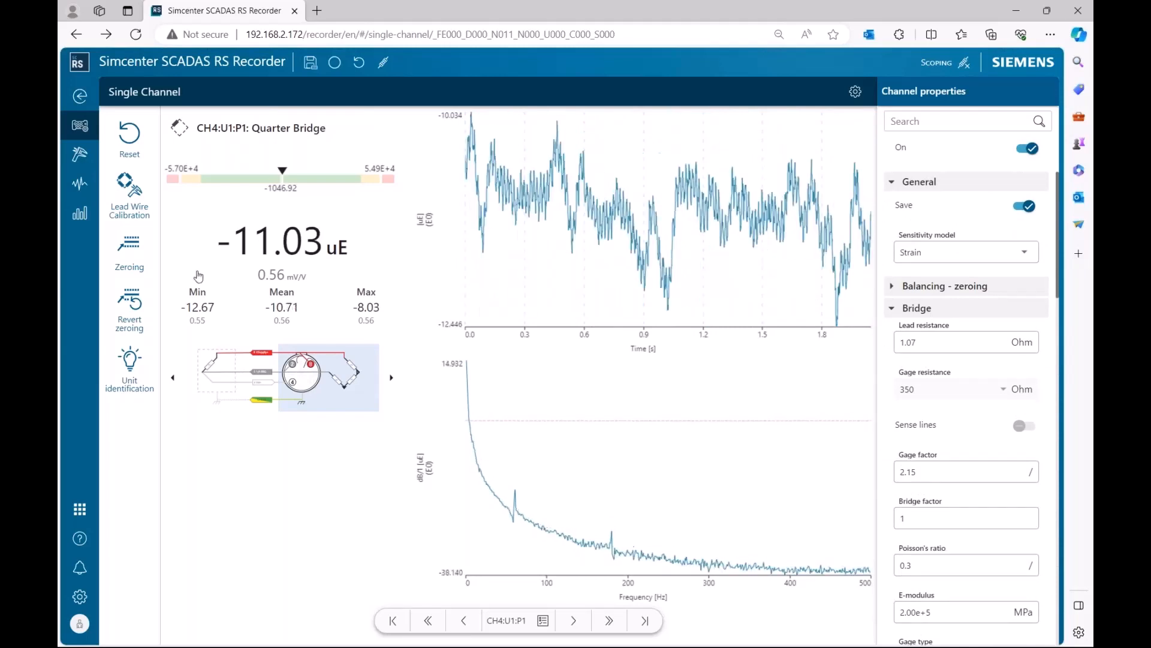
click(136, 255)
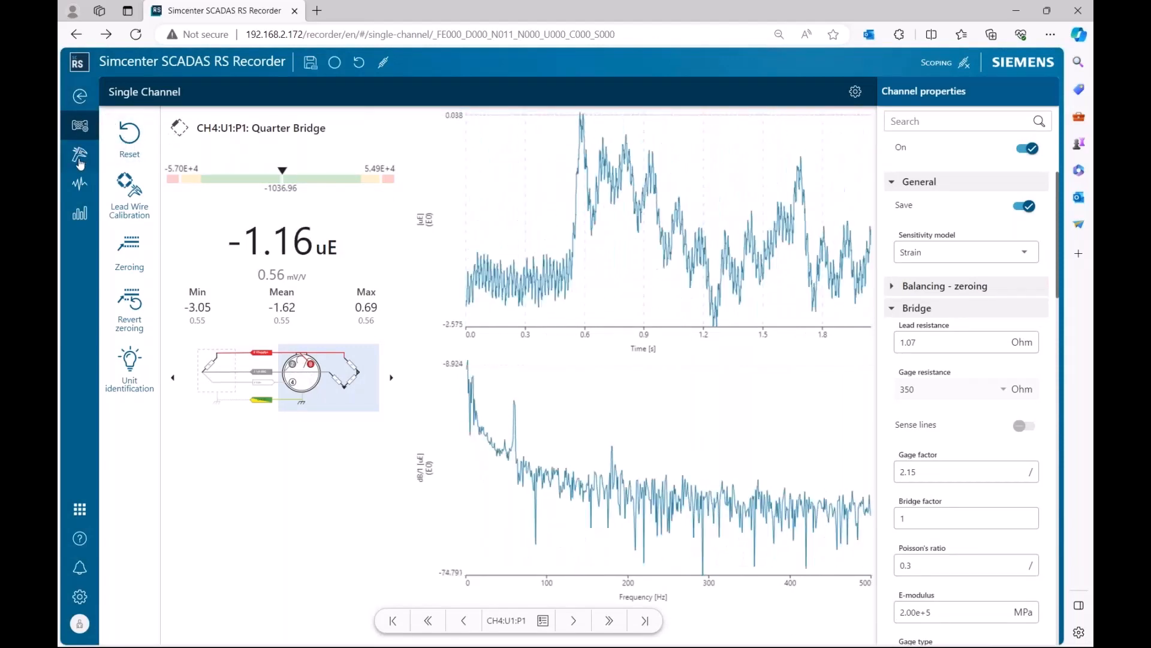
Open the Recording Setup page to review the measurement properties, then return to the single channel page.
click(79, 186)
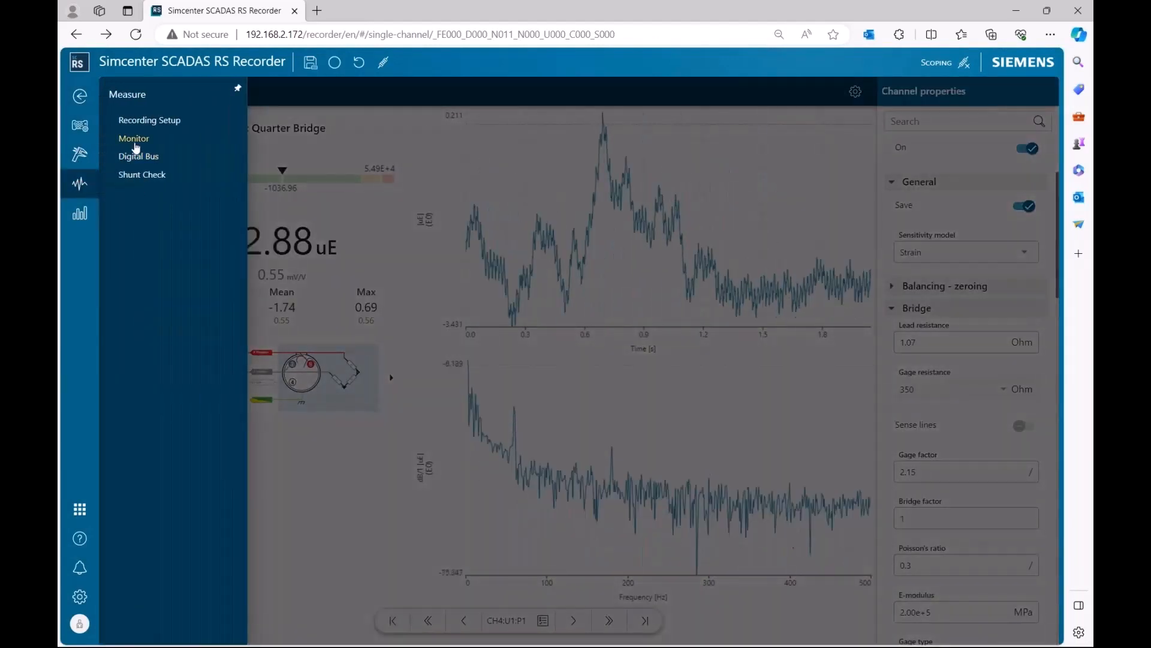
click(142, 121)
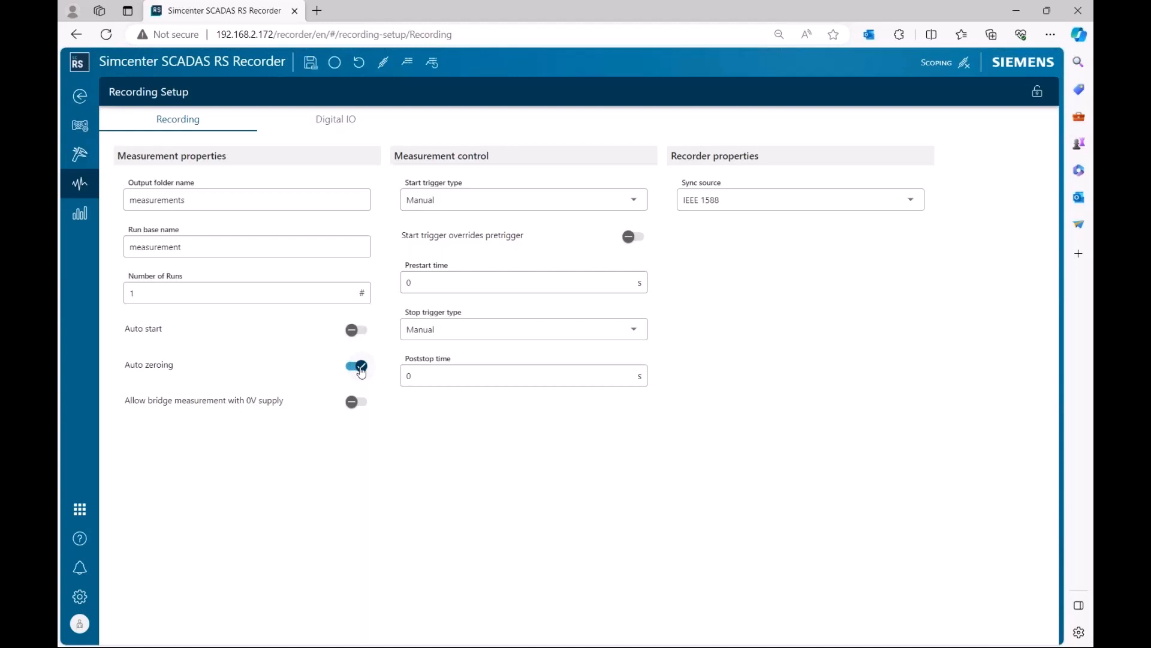
click(78, 96)
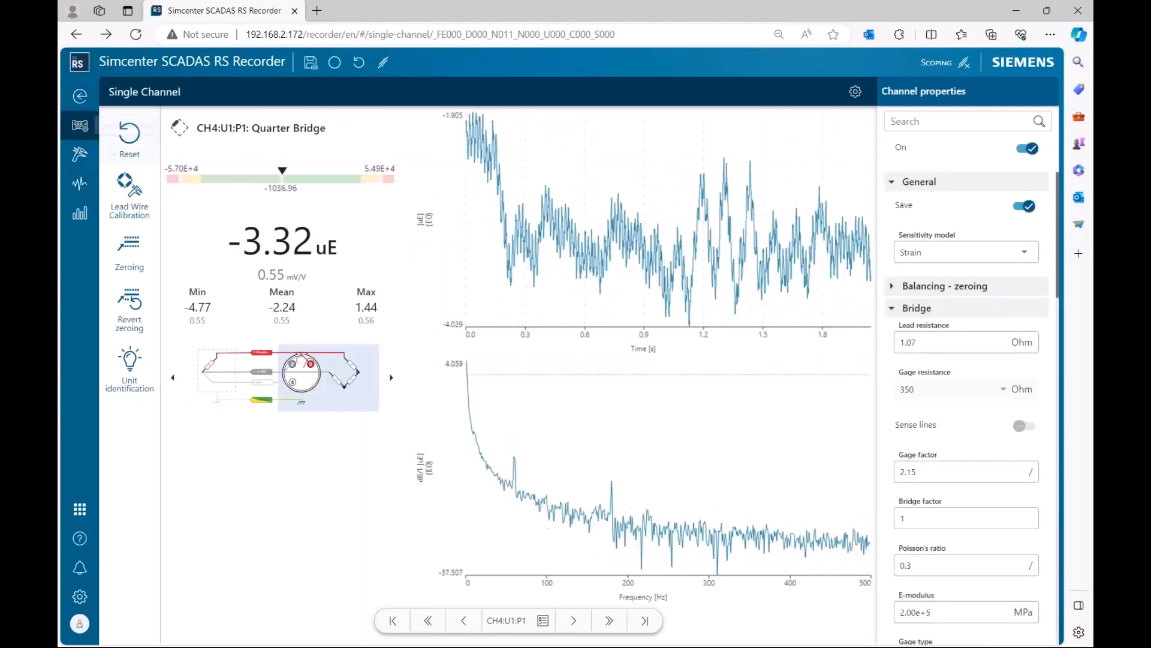